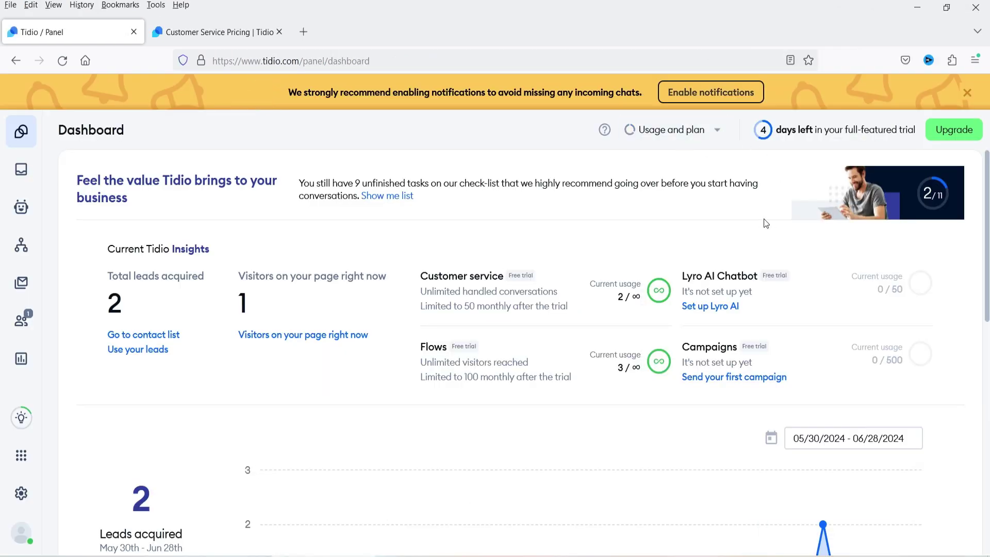
Switch to the Customer Service Pricing tab to view the Free, Starter, Growth and Tidio+ plans.
{"action": "left_click", "coordinate": [237, 32]}
{"action": "scroll", "coordinate": [749, 308], "scroll_direction": "down", "scroll_amount": 7}
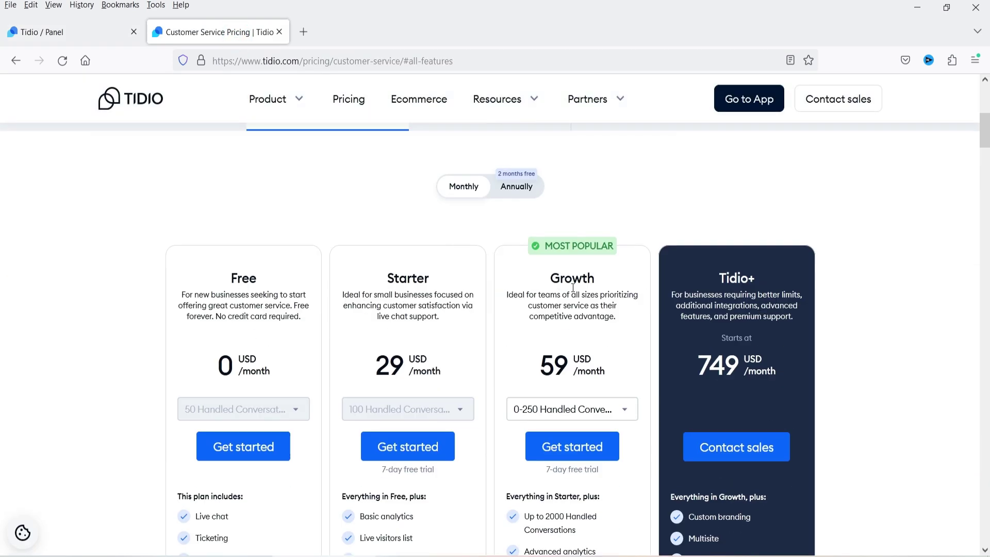
Scroll through the plan cards and feature comparison table, then return to the Tidio / Panel tab.
{"action": "scroll", "coordinate": [828, 293], "scroll_direction": "down", "scroll_amount": 10}
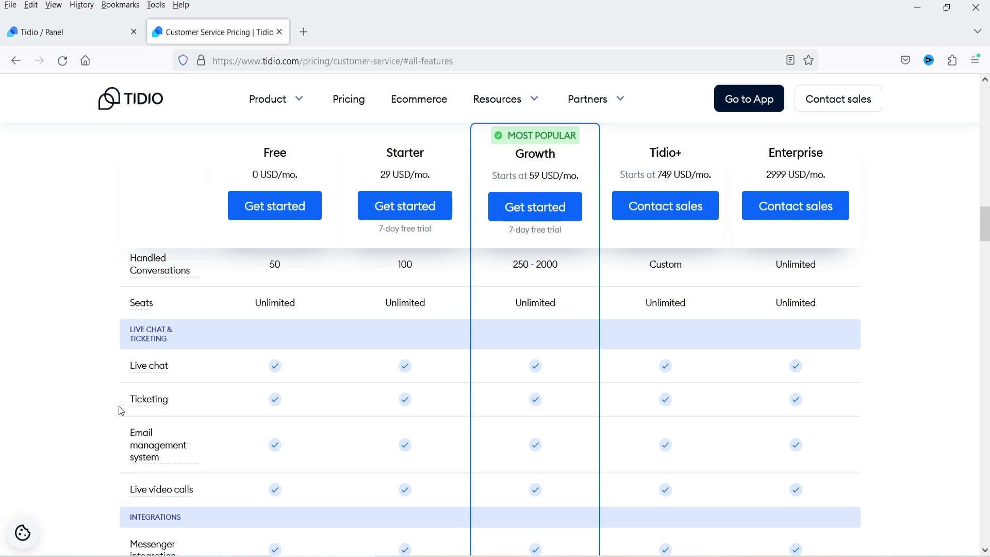
{"action": "scroll", "coordinate": [91, 398], "scroll_direction": "down", "scroll_amount": 1}
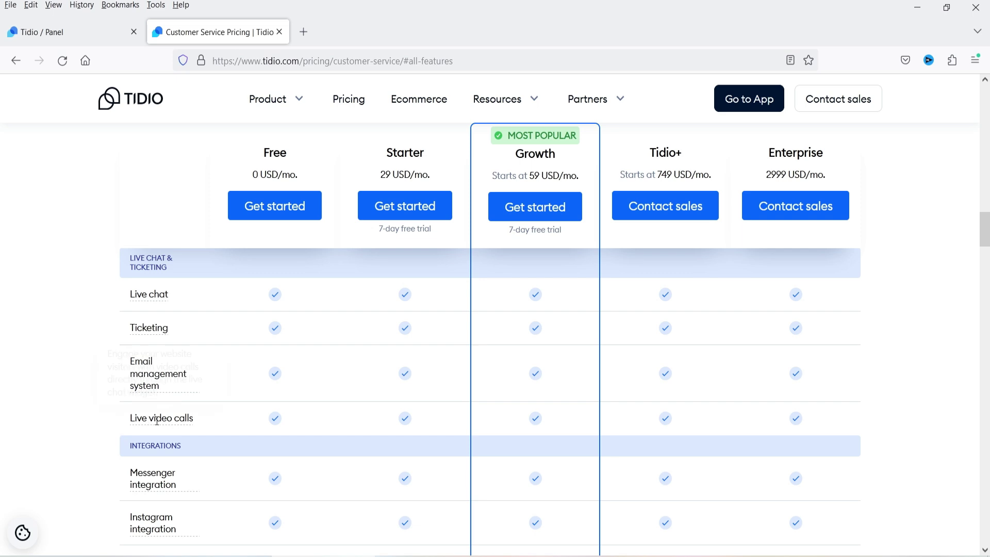
{"action": "scroll", "coordinate": [54, 408], "scroll_direction": "down", "scroll_amount": 3}
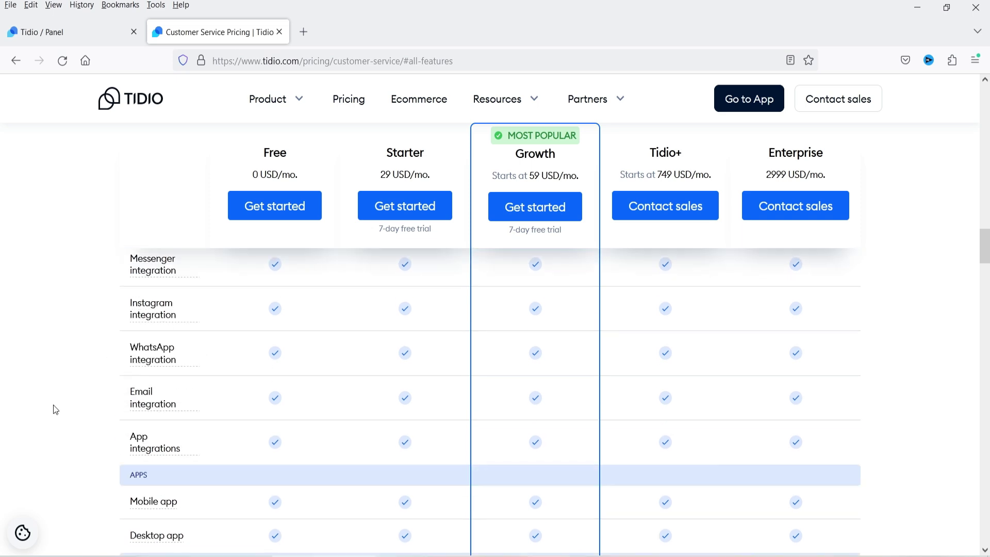
{"action": "scroll", "coordinate": [54, 407], "scroll_direction": "up", "scroll_amount": 2}
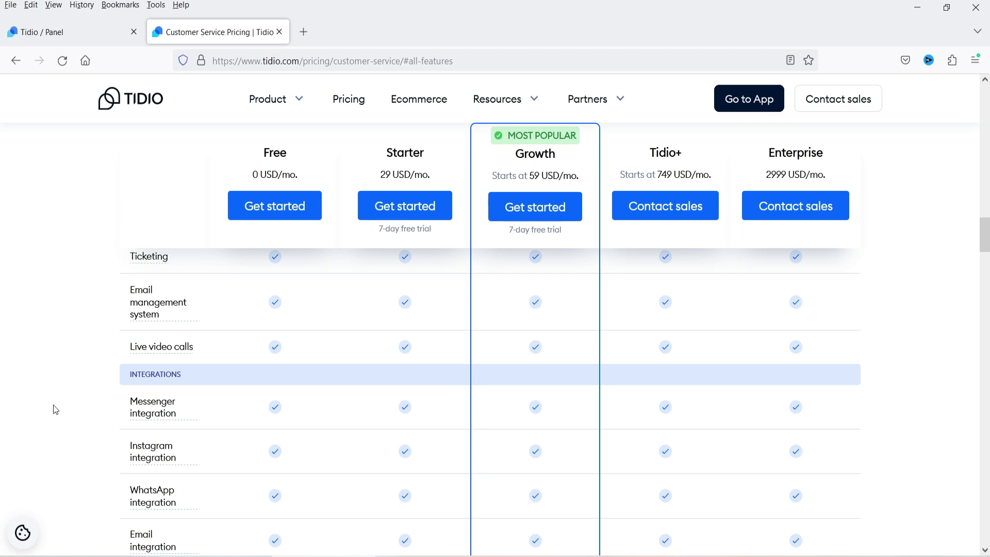
{"action": "left_click", "coordinate": [67, 34]}
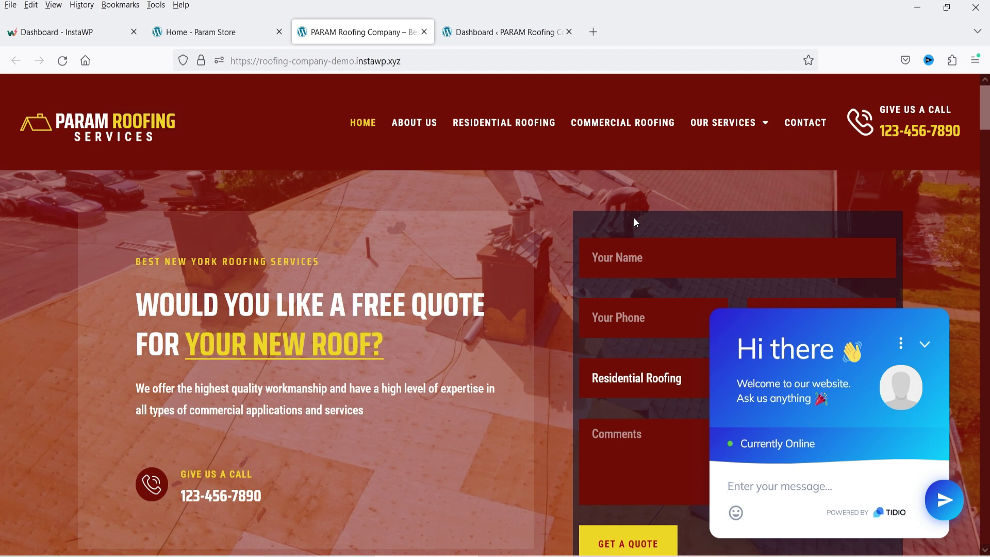
Check the chat widget on the PARAM Roofing homepage, then bring the Tidio dashboard back.
{"action": "scroll", "coordinate": [583, 210], "scroll_direction": "down", "scroll_amount": 5}
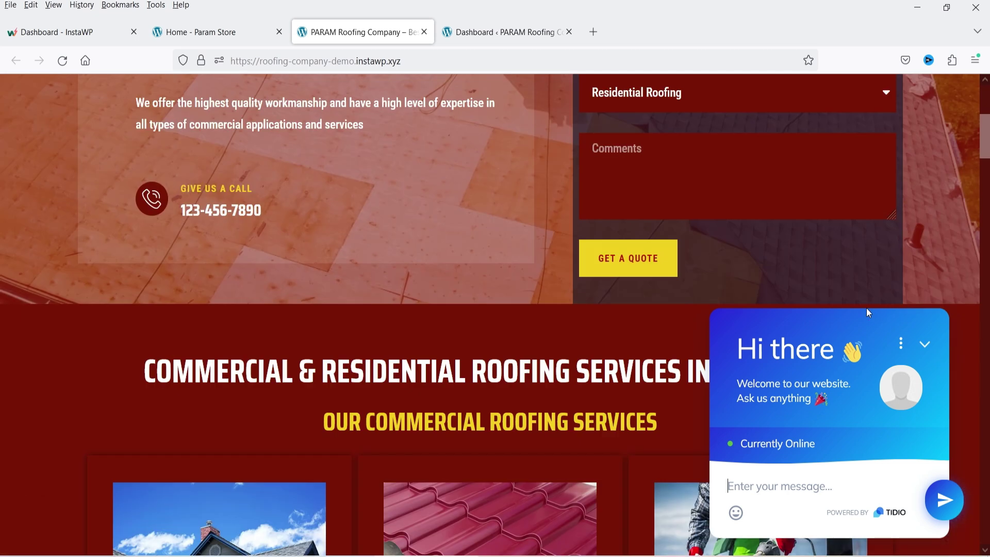
{"action": "scroll", "coordinate": [444, 199], "scroll_direction": "up", "scroll_amount": 5}
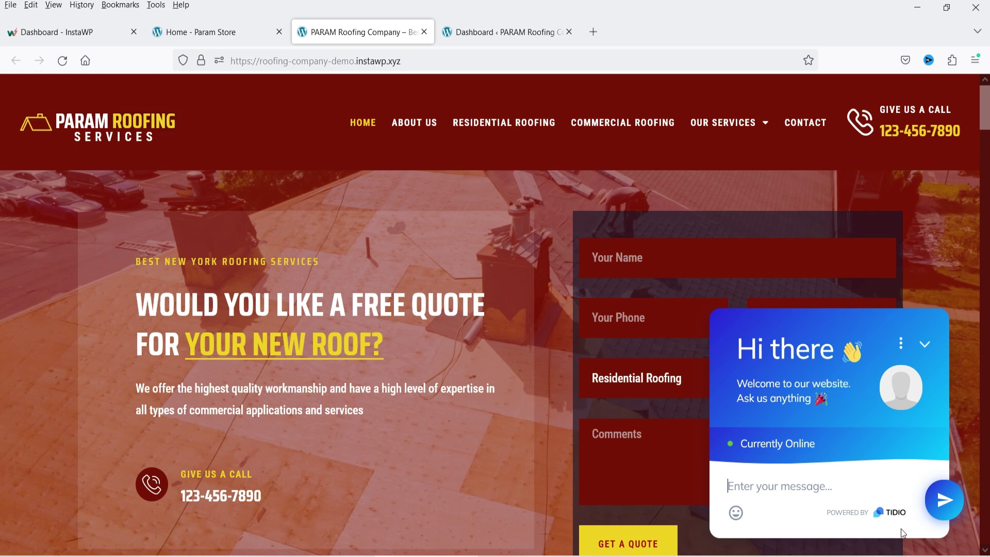
{"action": "key", "text": "alt+Tab"}
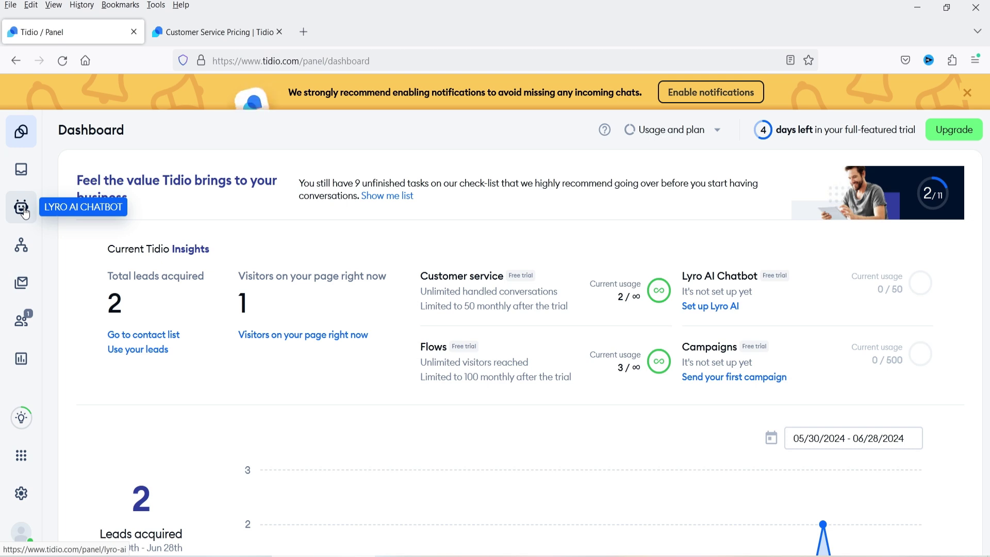
Open the Lyro AI Chatbot section and start Set up Lyro AI to reach the URL form.
{"action": "left_click", "coordinate": [26, 213]}
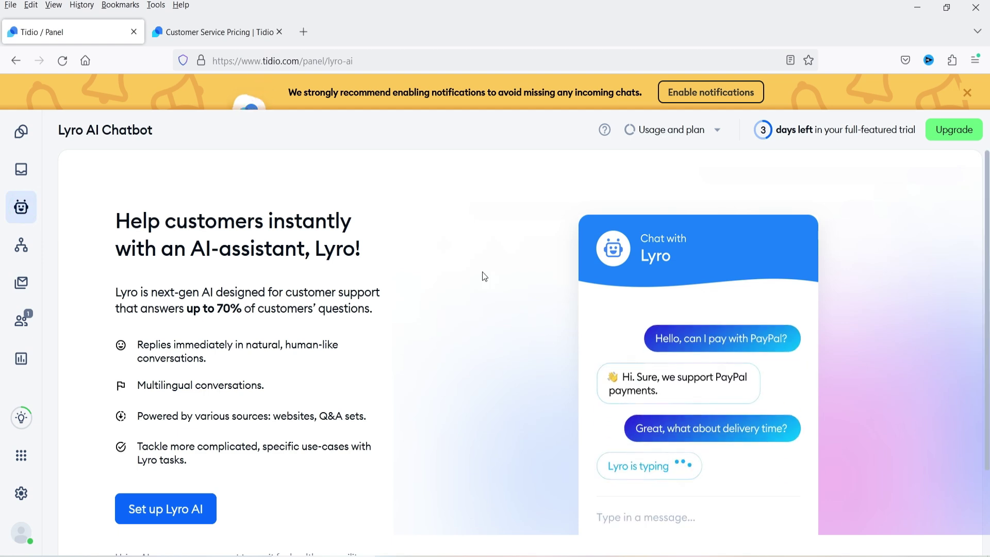
{"action": "scroll", "coordinate": [524, 288], "scroll_direction": "down", "scroll_amount": 2}
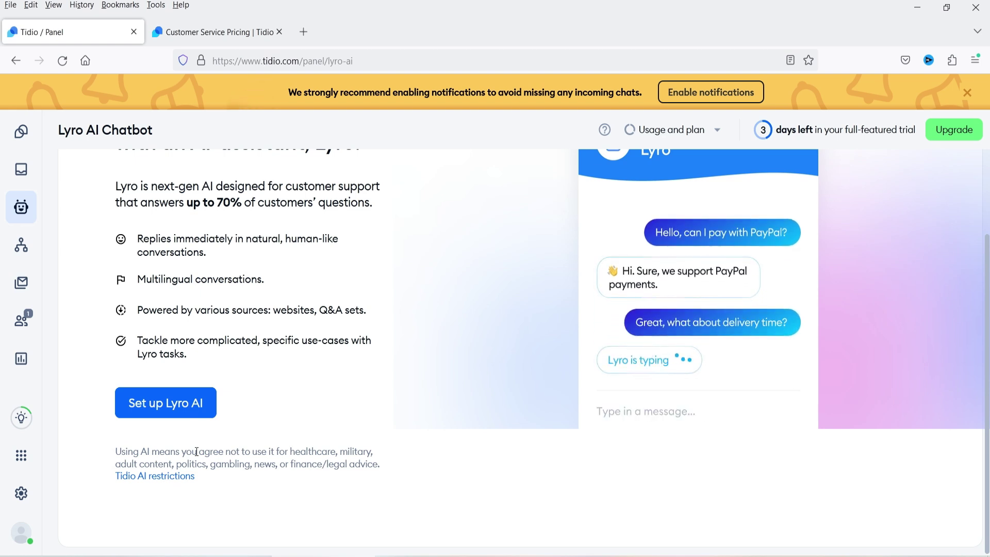
{"action": "left_click", "coordinate": [168, 402]}
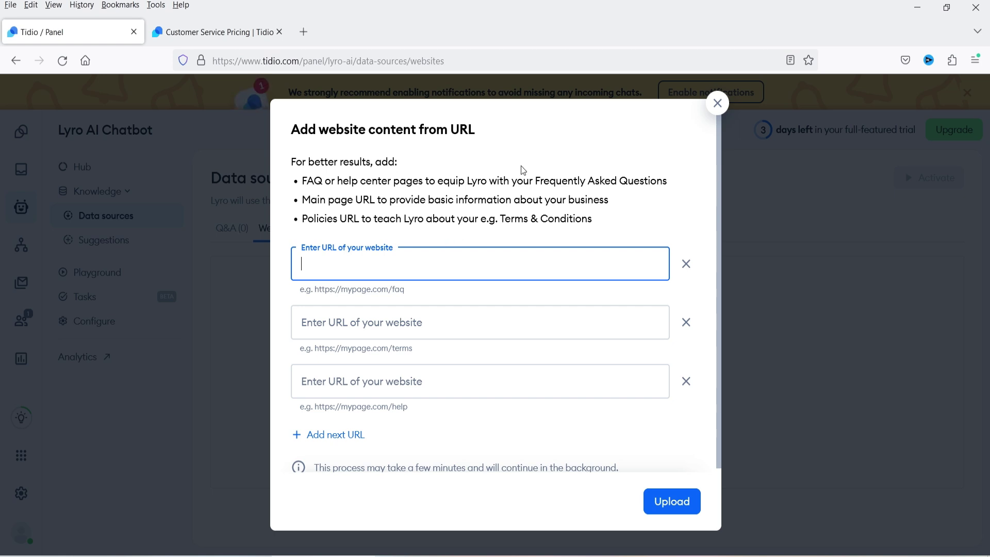
Paste the roofing home page and our-services URLs into the first two fields.
{"action": "key", "text": "alt+Tab"}
{"action": "left_click", "coordinate": [422, 61]}
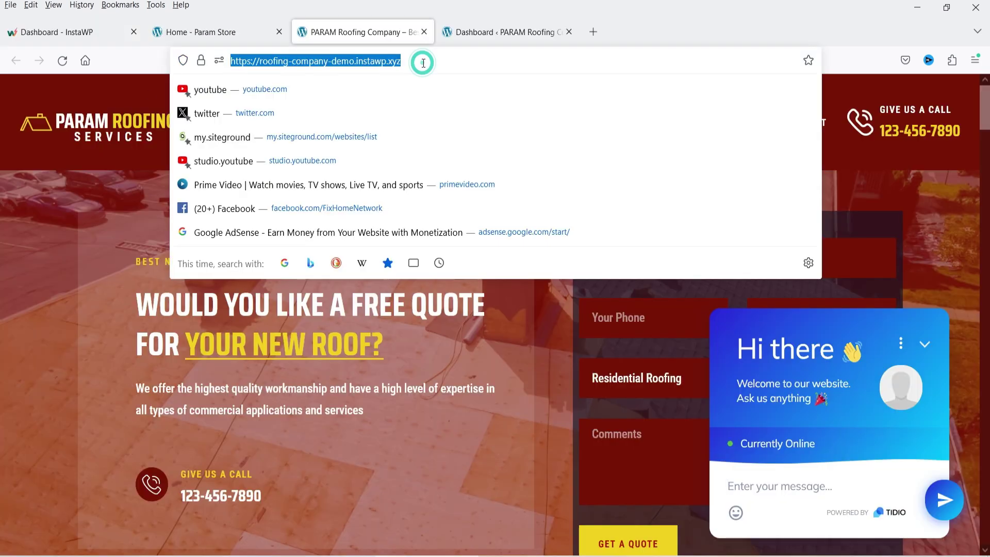
{"action": "key", "text": "ctrl+c"}
{"action": "key", "text": "alt+Tab"}
{"action": "key", "text": "ctrl+v"}
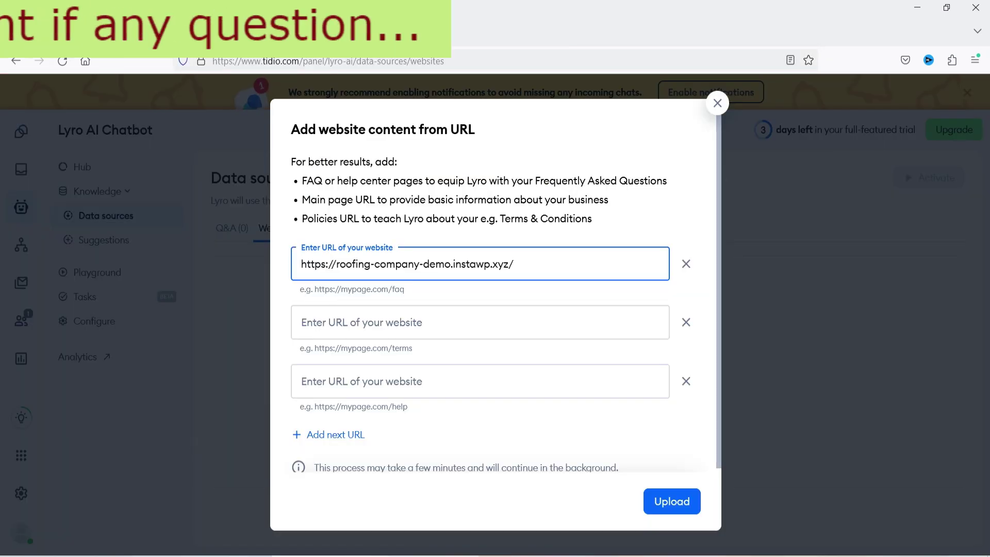
{"action": "key", "text": "alt+Tab"}
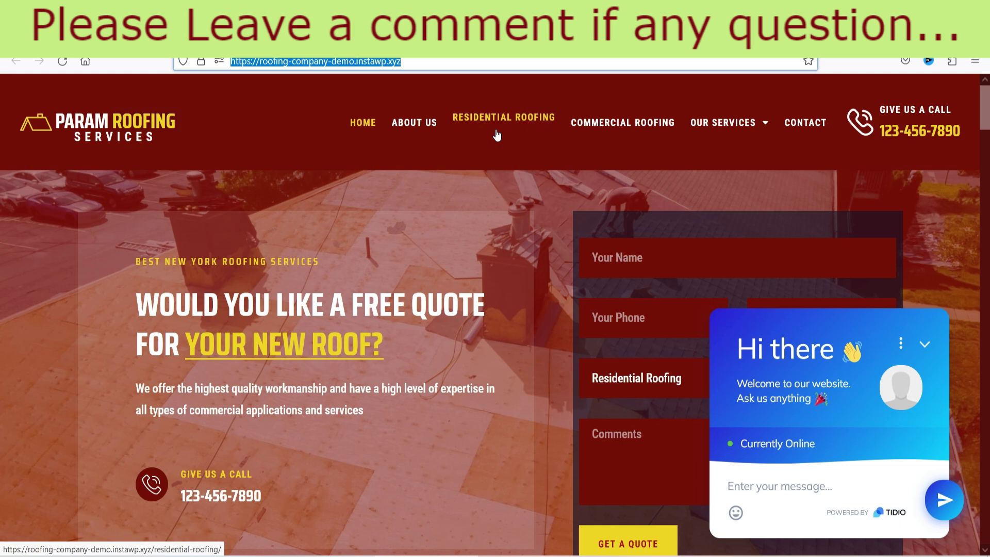
{"action": "mouse_move", "coordinate": [740, 124]}
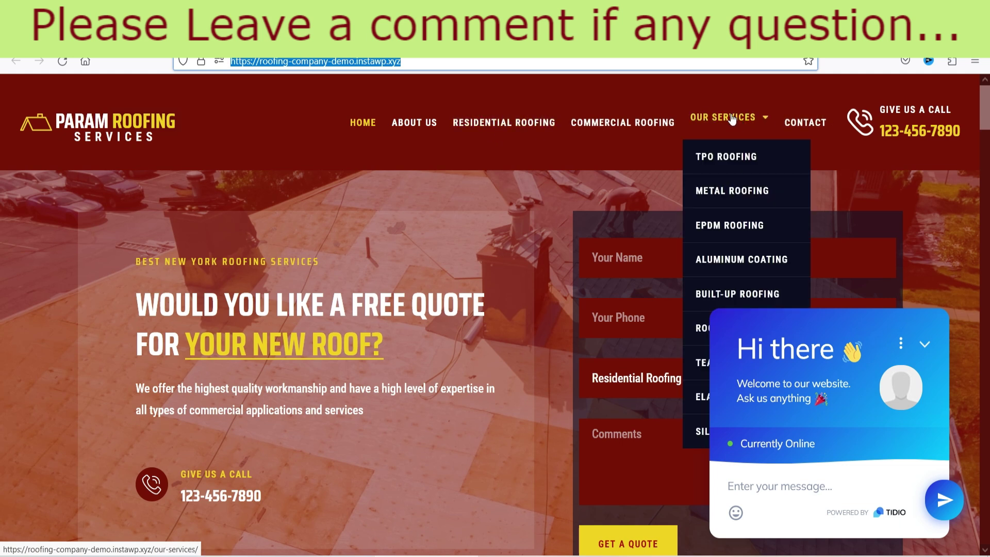
{"action": "left_click", "coordinate": [735, 119]}
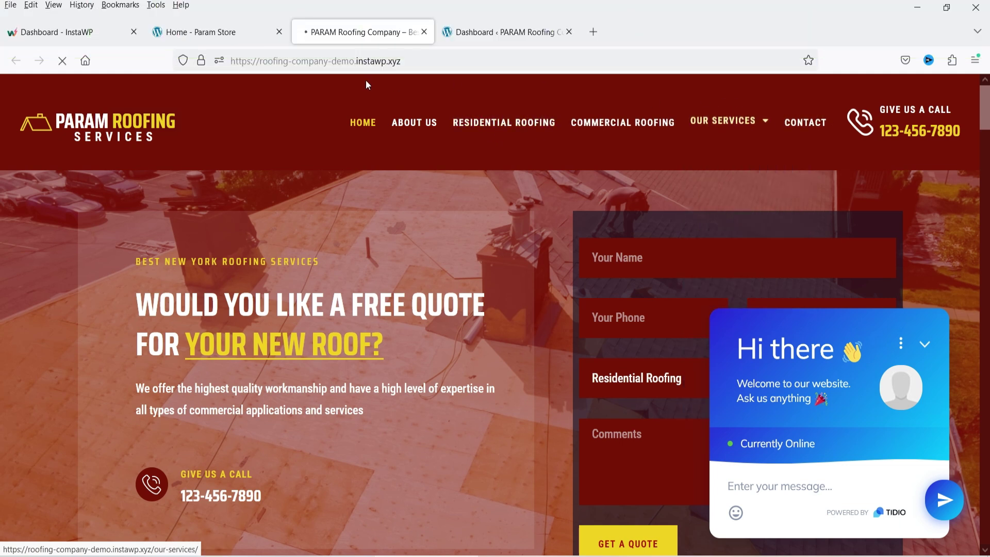
{"action": "left_click", "coordinate": [464, 63]}
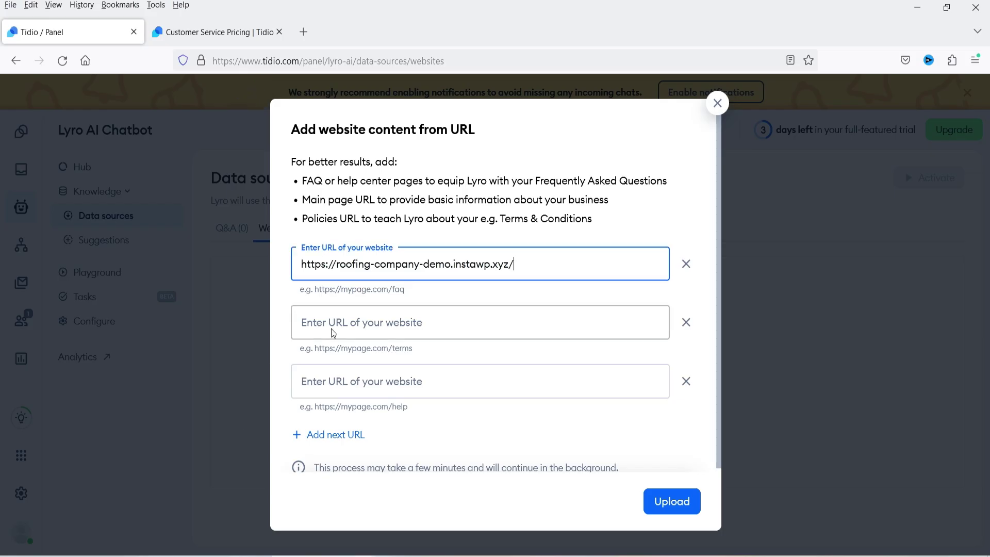
{"action": "left_click", "coordinate": [343, 322]}
{"action": "key", "text": "ctrl+v"}
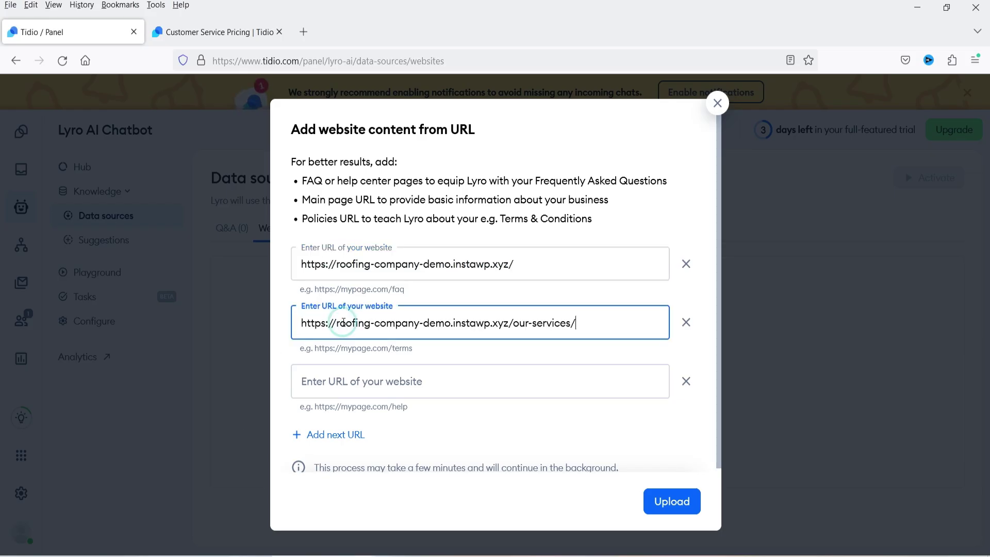
Copy the Contact page URL and paste it into the third field.
{"action": "left_click", "coordinate": [401, 552]}
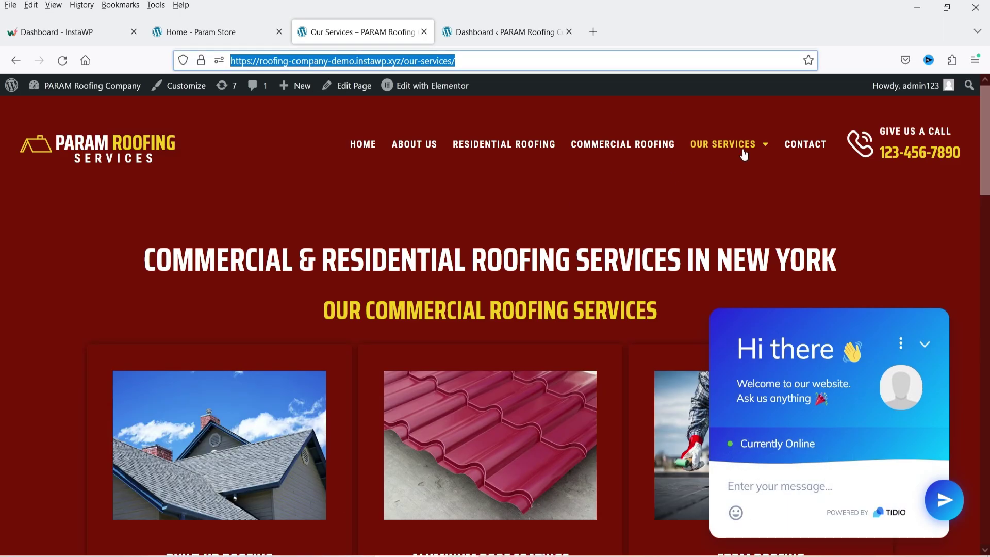
{"action": "left_click", "coordinate": [801, 147]}
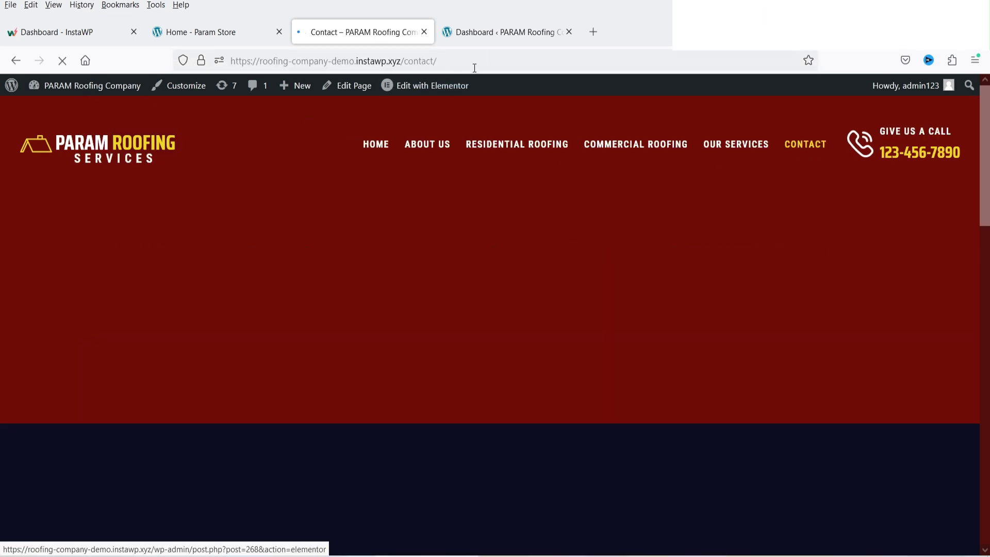
{"action": "left_click", "coordinate": [486, 61]}
{"action": "key", "text": "ctrl+c"}
{"action": "key", "text": "alt+Tab"}
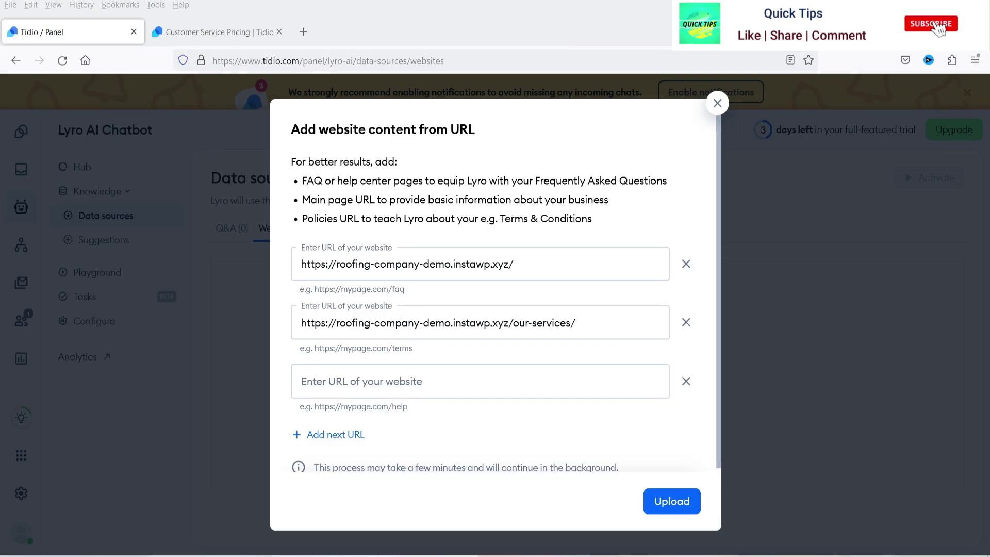
{"action": "left_click", "coordinate": [356, 381]}
{"action": "key", "text": "ctrl+v"}
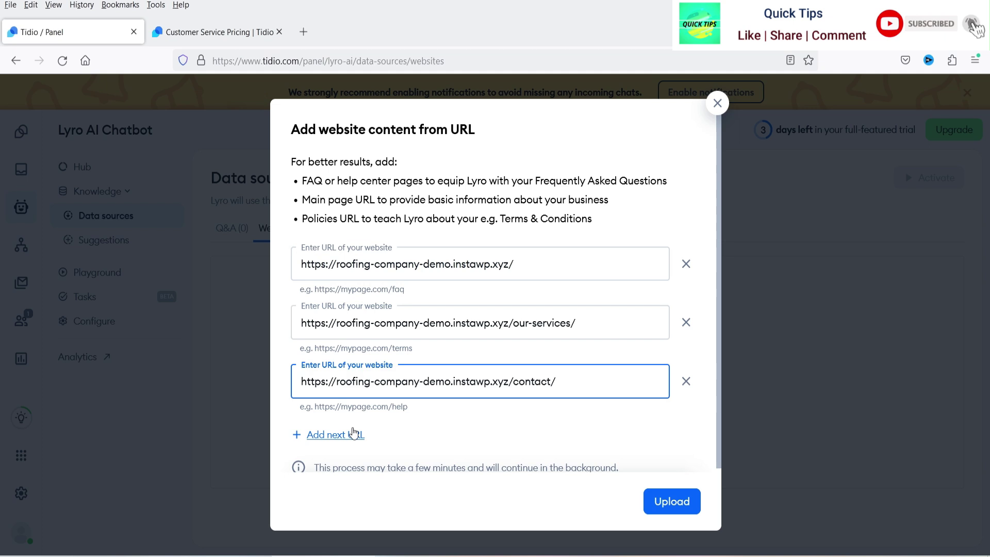
Add a fourth URL field and fill it with the residential-roofing page link.
{"action": "left_click", "coordinate": [330, 435]}
{"action": "scroll", "coordinate": [335, 433], "scroll_direction": "down", "scroll_amount": 2}
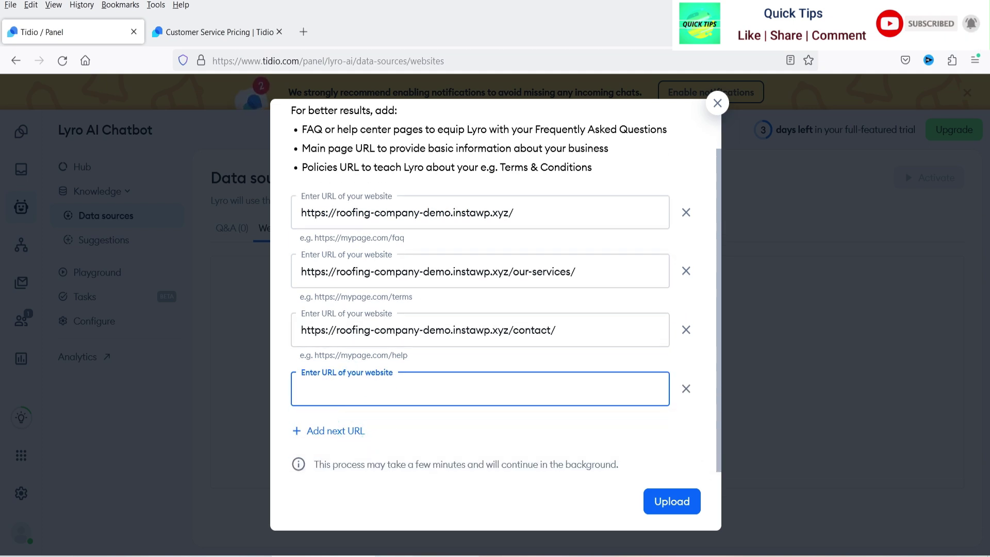
{"action": "key", "text": "alt+Tab"}
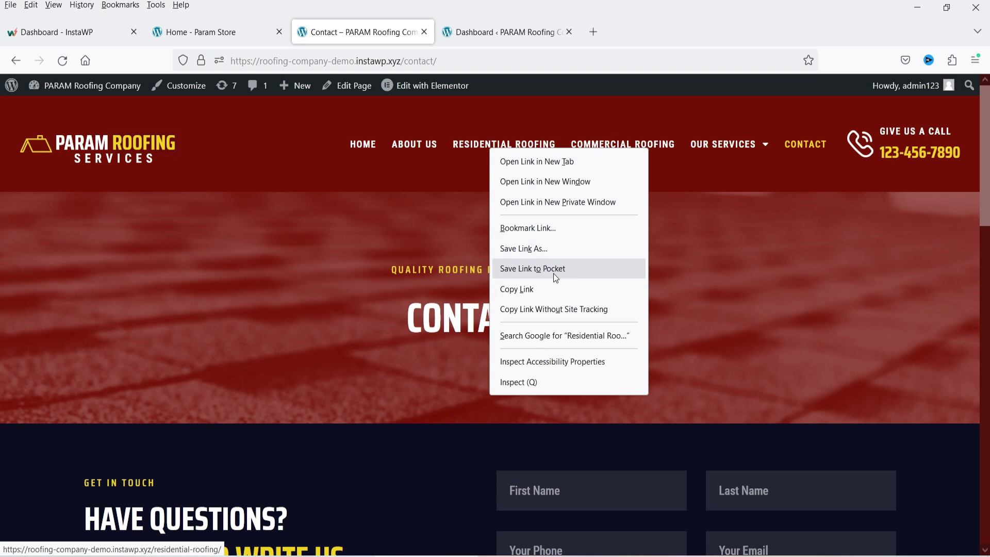
{"action": "left_click", "coordinate": [553, 287]}
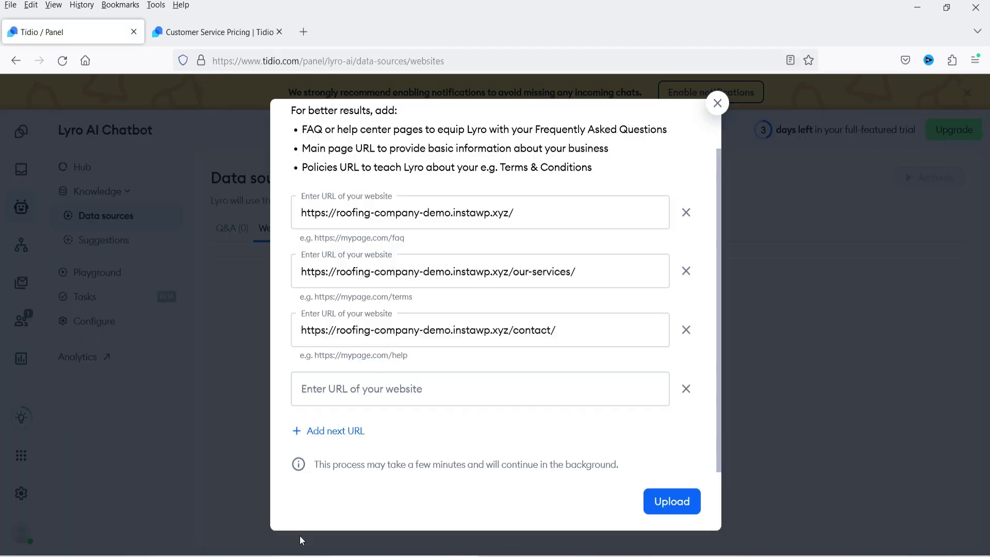
{"action": "key", "text": "ctrl+v"}
{"action": "left_click", "coordinate": [345, 432]}
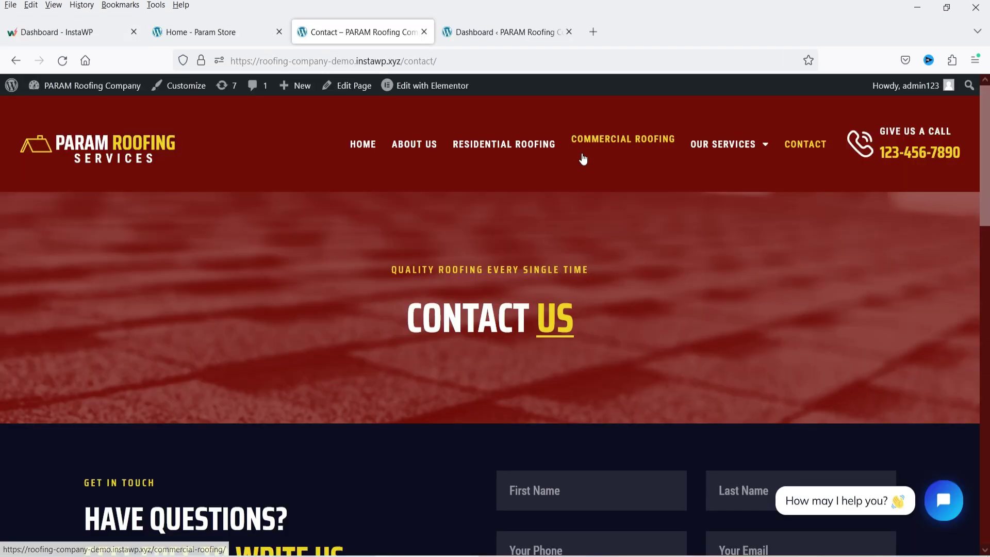
Add the commercial-roofing link as the fifth URL and upload all five pages.
{"action": "right_click", "coordinate": [585, 149]}
{"action": "left_click", "coordinate": [640, 290]}
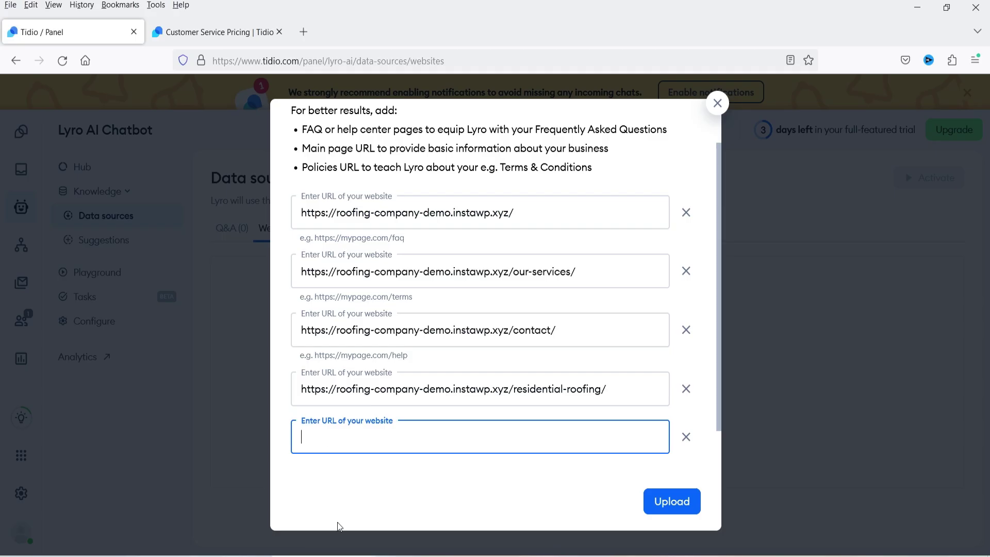
{"action": "key", "text": "ctrl+v"}
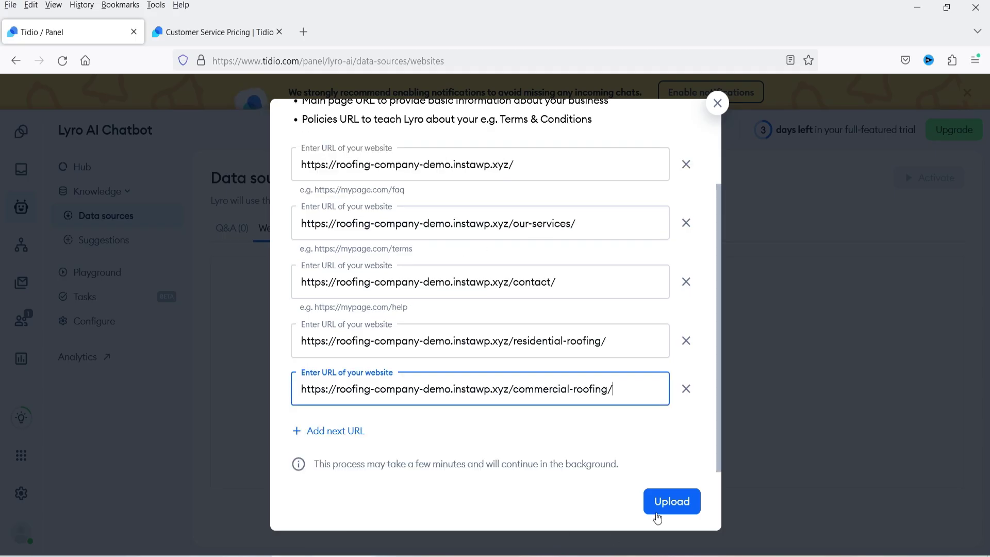
{"action": "left_click", "coordinate": [664, 505]}
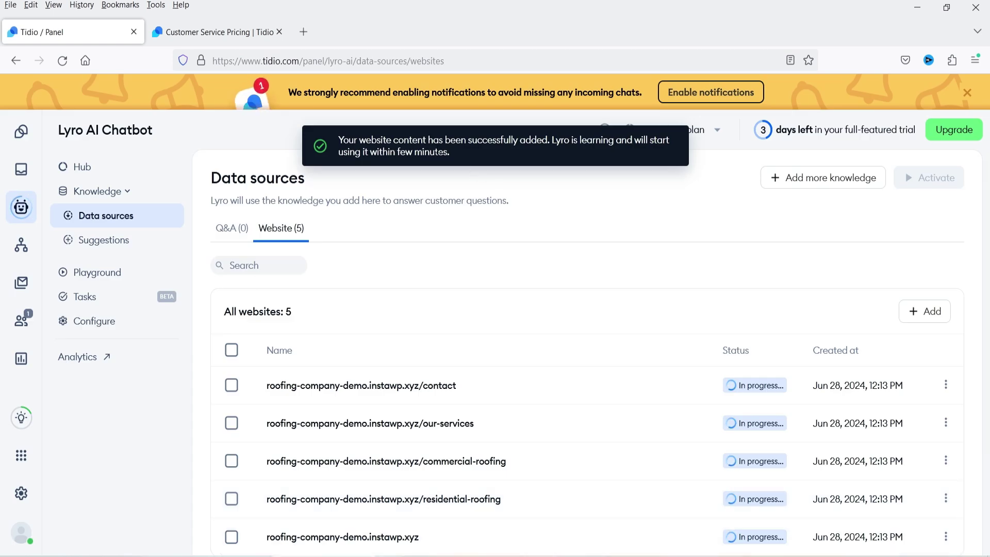
Review the roofing contact page, then check the Website list: four Used, contact shows Error.
{"action": "scroll", "coordinate": [762, 343], "scroll_direction": "down", "scroll_amount": 1}
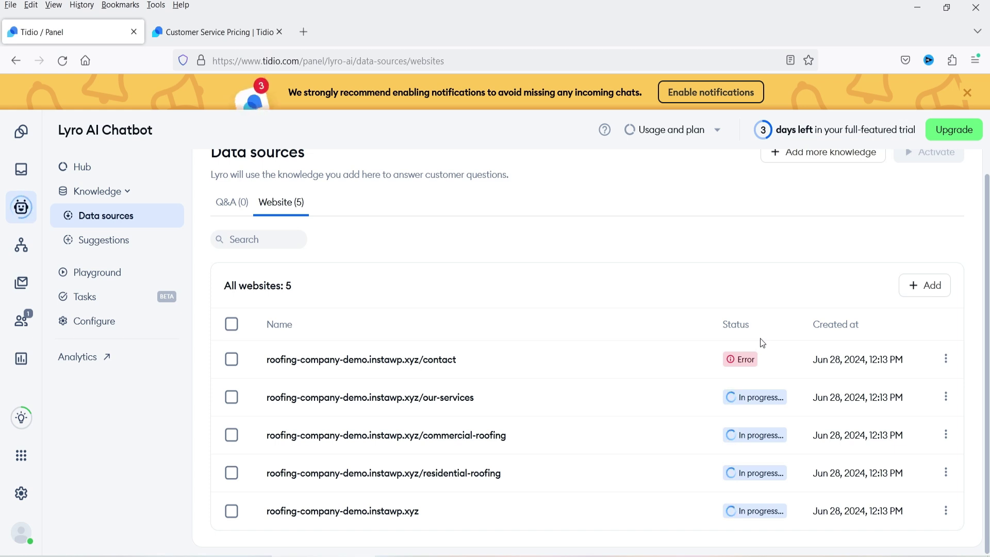
{"action": "mouse_move", "coordinate": [733, 367]}
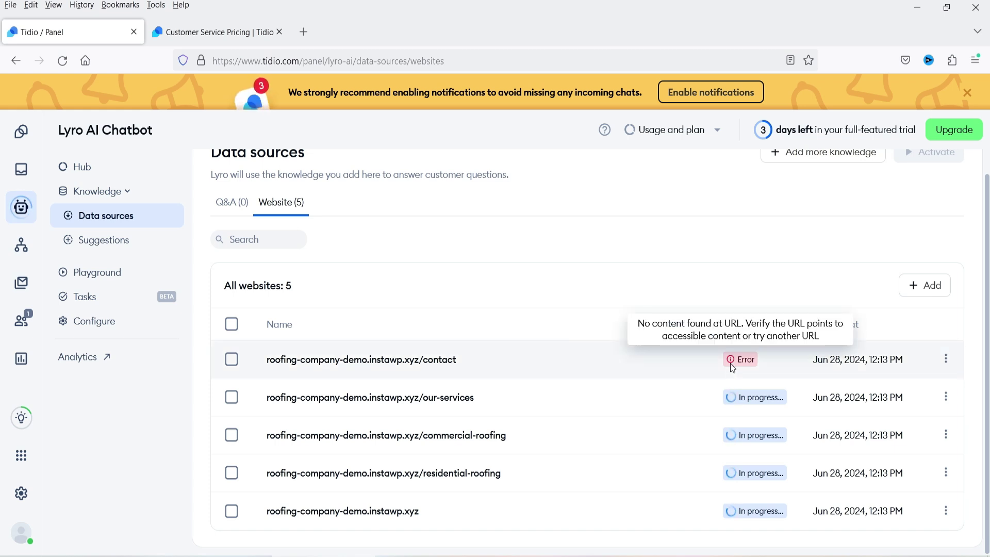
{"action": "scroll", "coordinate": [514, 222], "scroll_direction": "up", "scroll_amount": 1}
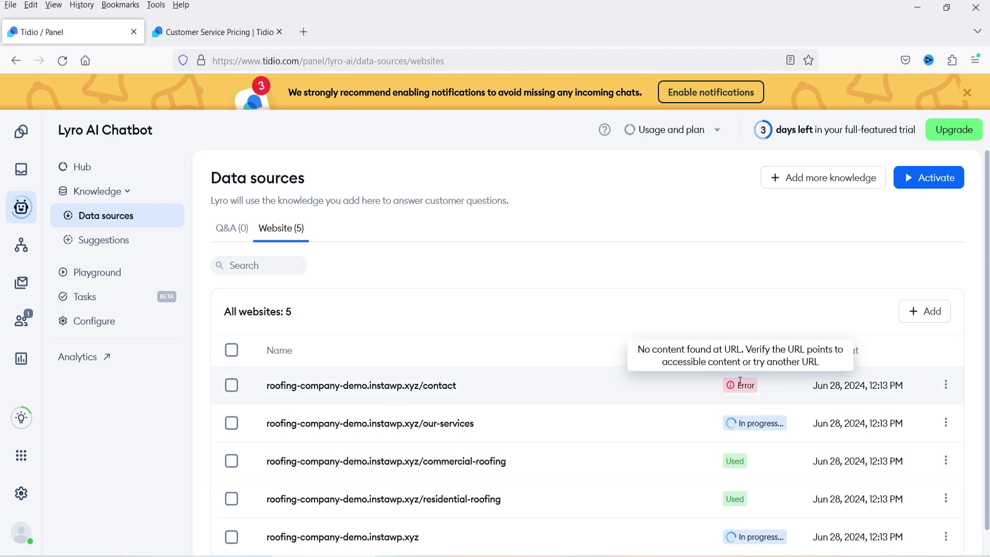
{"action": "key", "text": "alt+Tab"}
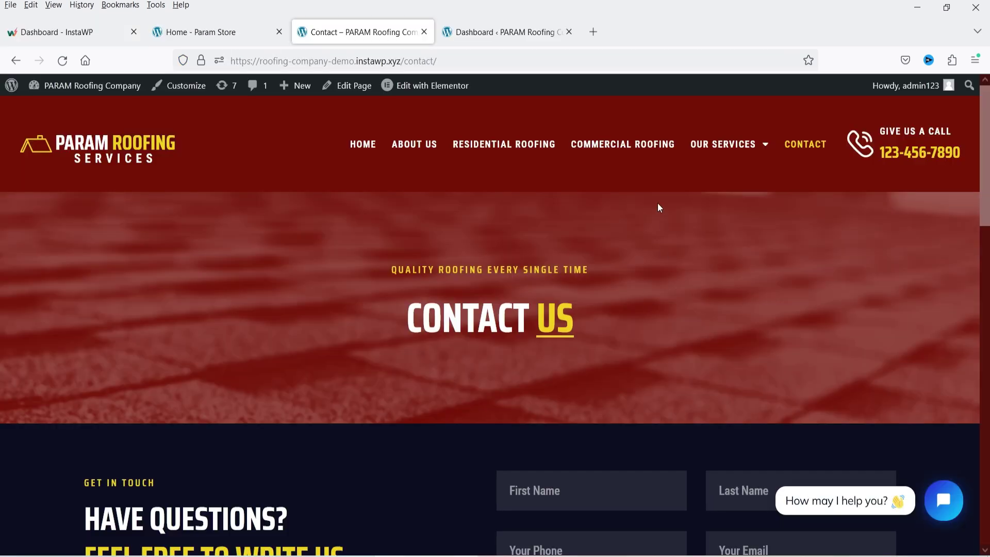
{"action": "scroll", "coordinate": [352, 190], "scroll_direction": "down", "scroll_amount": 10}
{"action": "scroll", "coordinate": [327, 191], "scroll_direction": "down", "scroll_amount": 5}
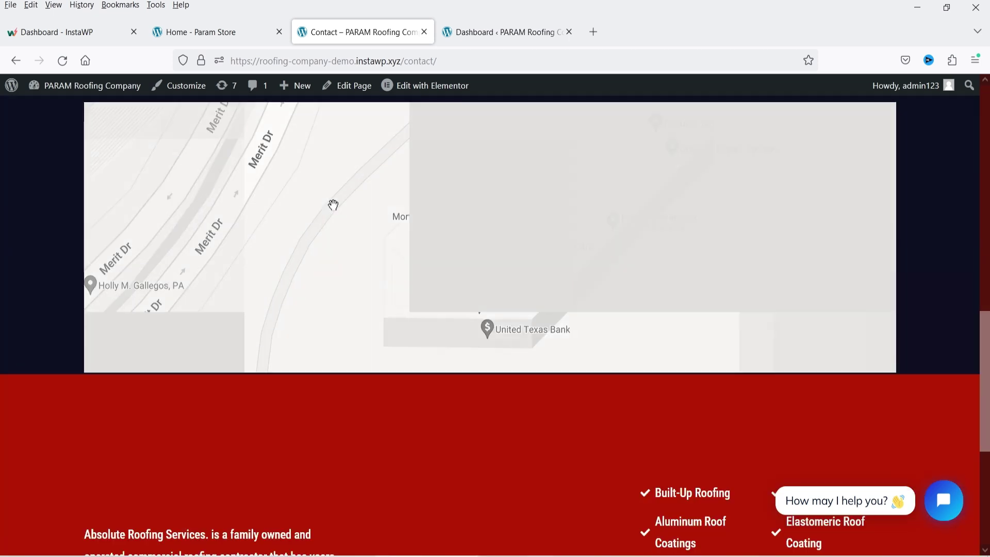
{"action": "key", "text": "alt+Tab"}
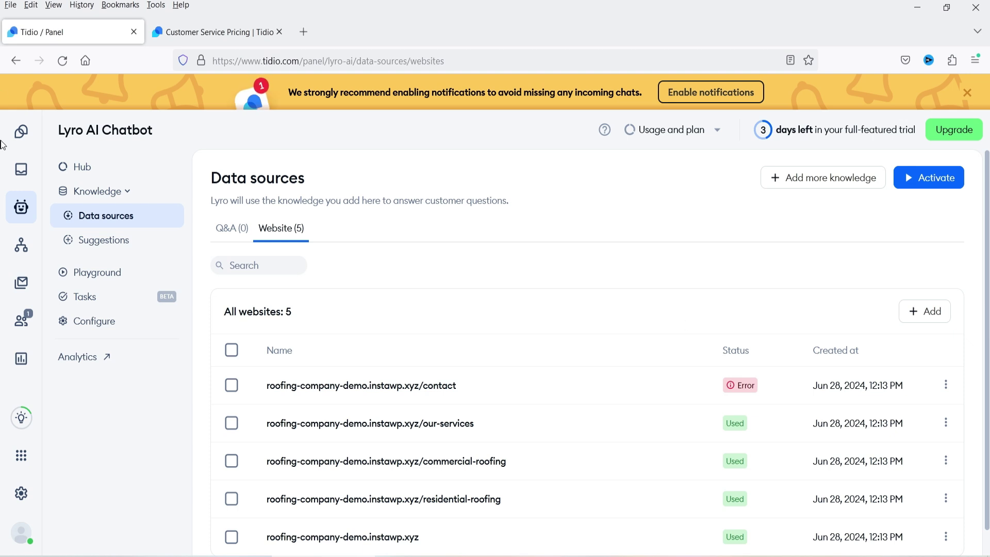
Add Q&A 'what is the pricing for roofing services?' answering from $300 residential, $500 commercial.
{"action": "left_click", "coordinate": [231, 230]}
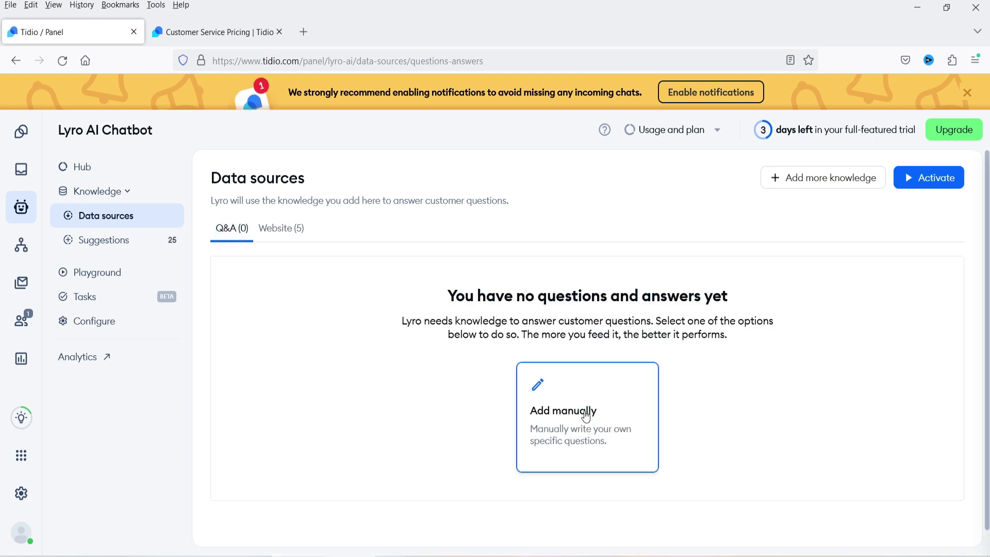
{"action": "left_click", "coordinate": [586, 414]}
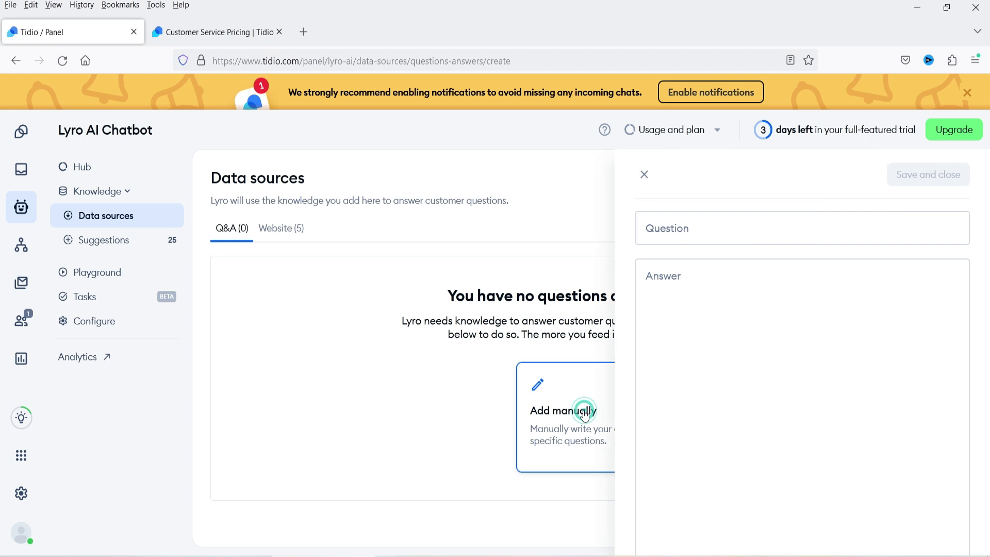
{"action": "left_click", "coordinate": [666, 229]}
{"action": "type", "text": "what"}
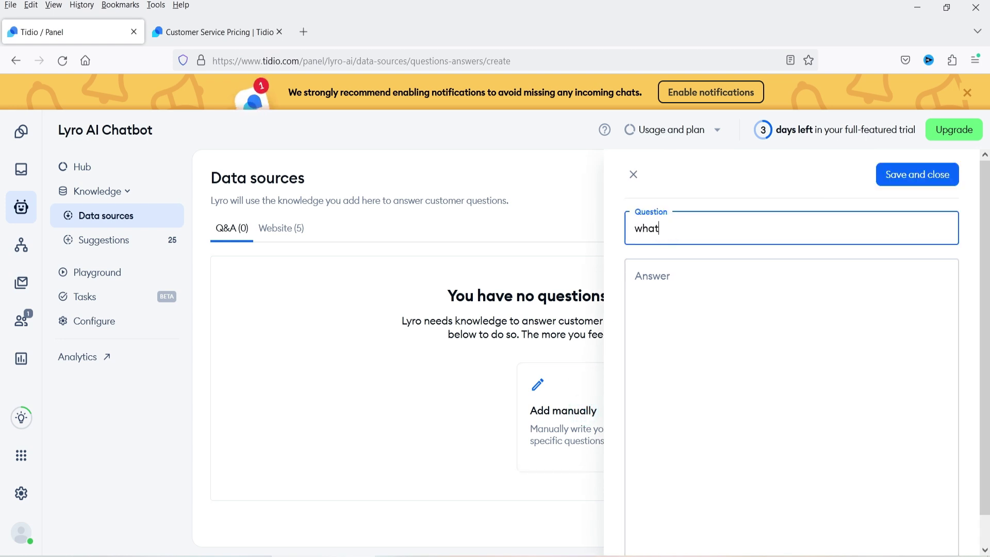
{"action": "type", "text": " is the pricing for roofing servi"}
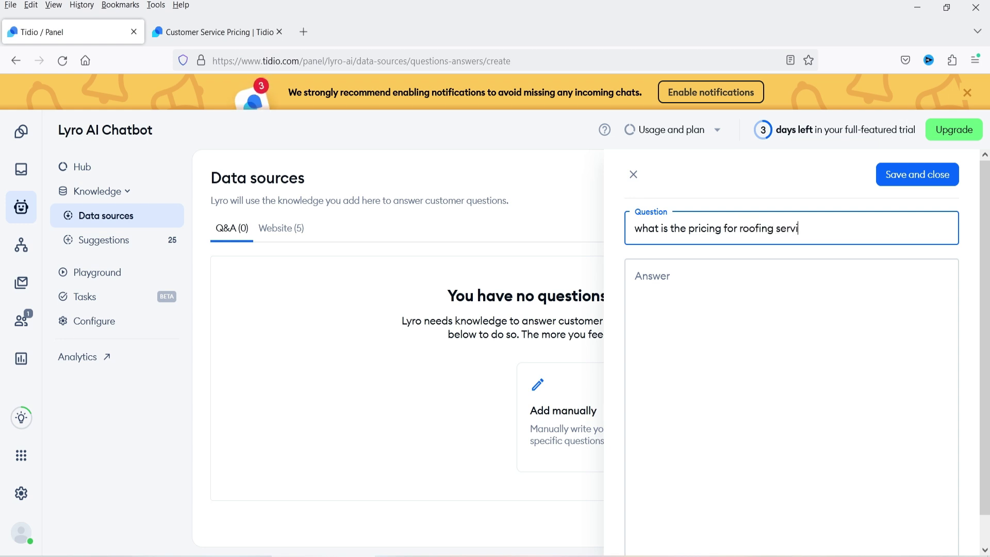
{"action": "type", "text": "ces?"}
{"action": "left_click", "coordinate": [752, 339]}
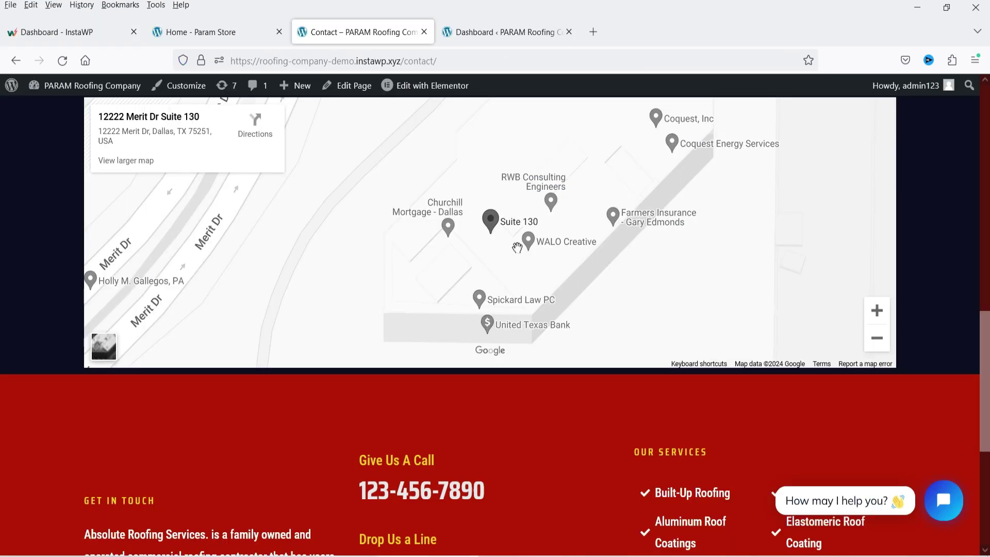
{"action": "scroll", "coordinate": [517, 248], "scroll_direction": "up", "scroll_amount": 15}
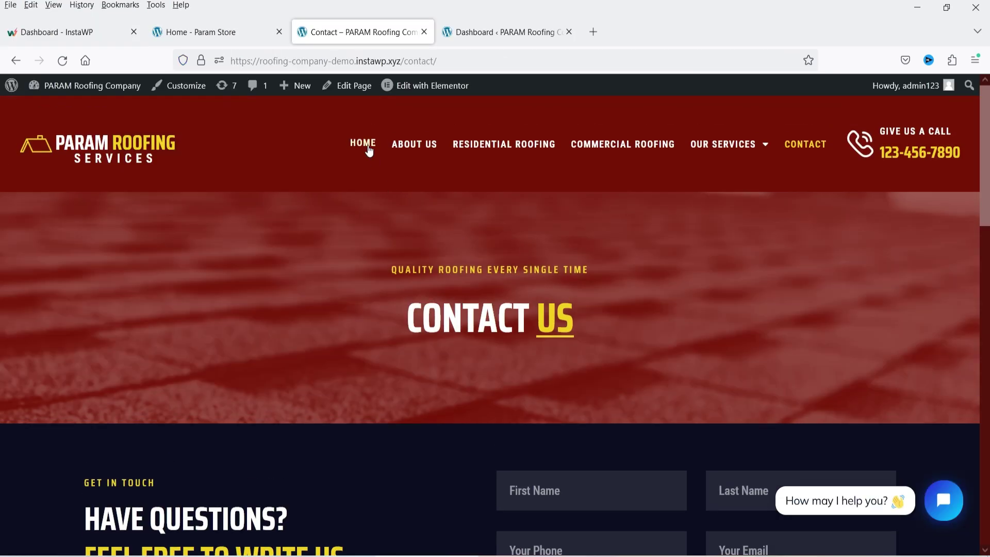
{"action": "left_click", "coordinate": [370, 149]}
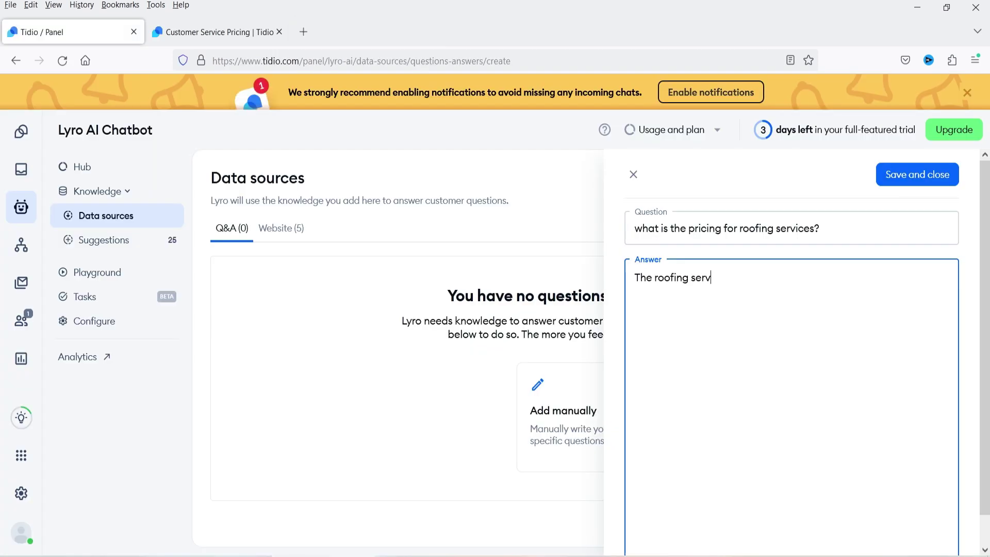
{"action": "type", "text": "ce price will start from $300 for residential roofing"}
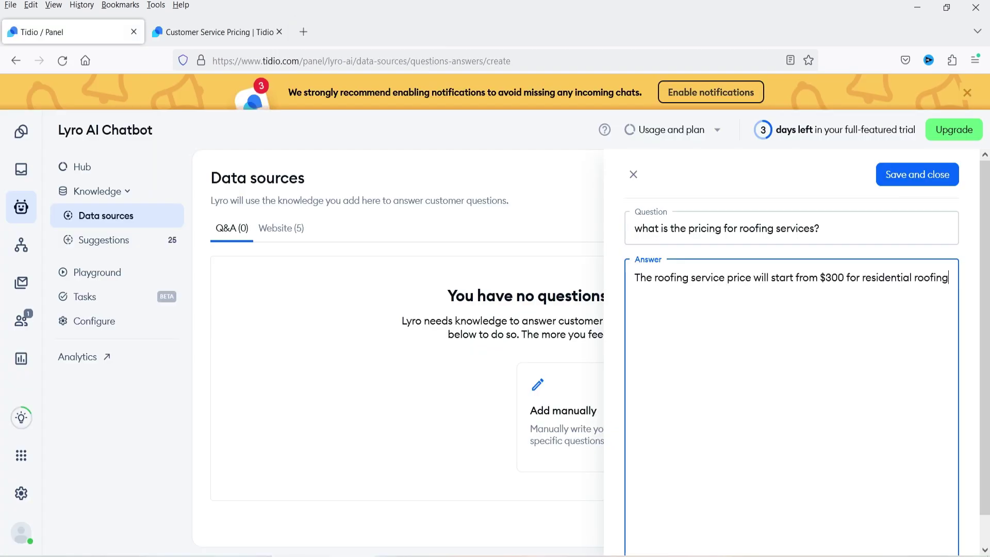
{"action": "type", "text": ". Commercial roofing service will start from $500."}
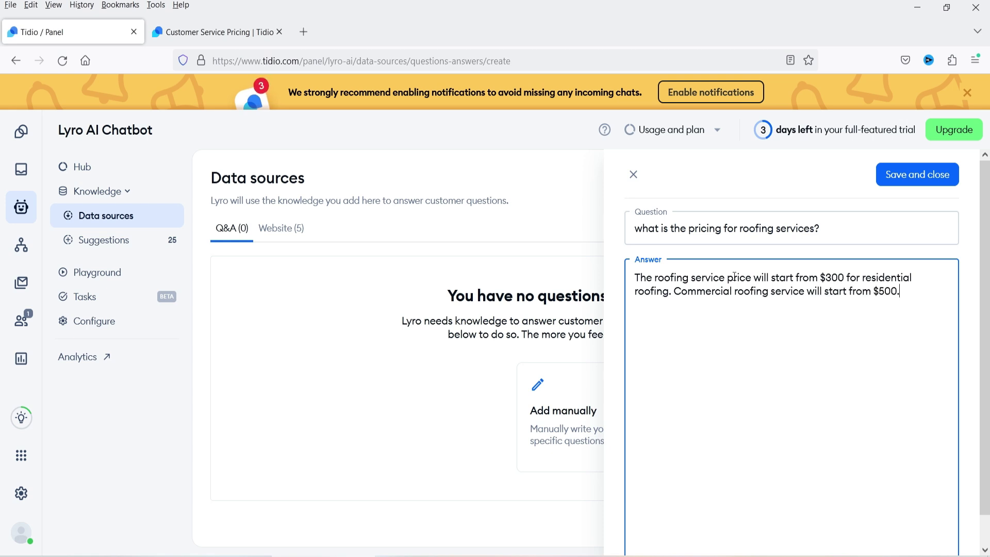
{"action": "left_click", "coordinate": [917, 176]}
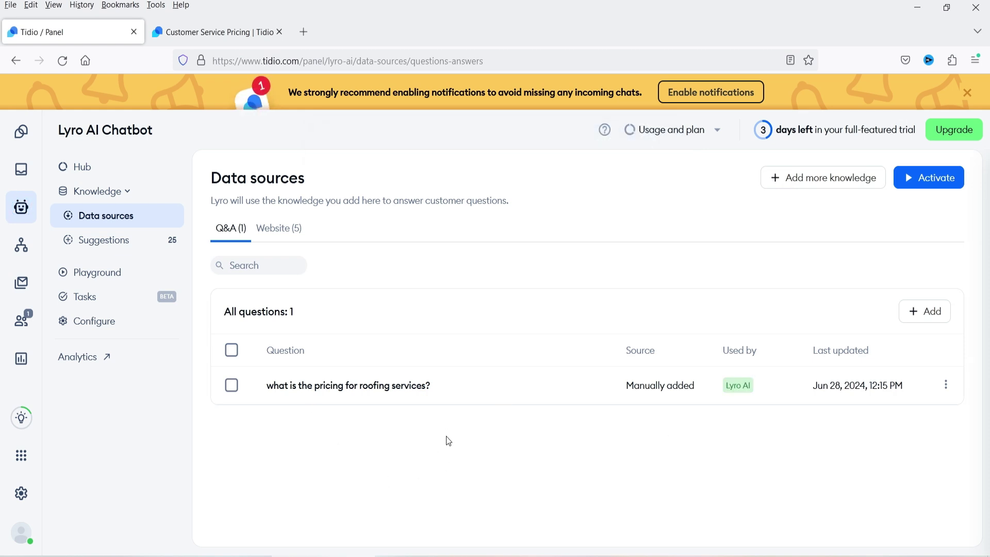
Discard an extra Q&A draft and review the Website sources list.
{"action": "left_click", "coordinate": [946, 317]}
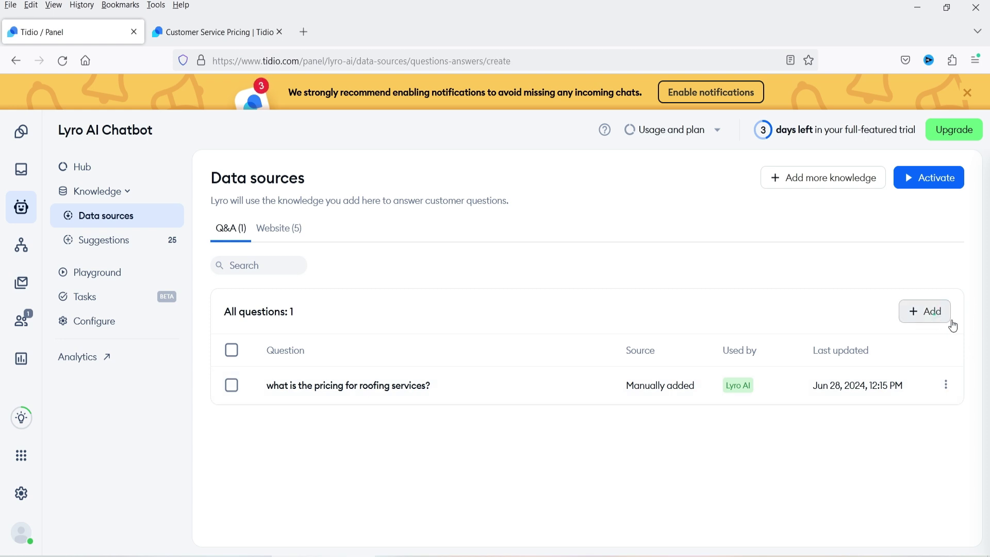
{"action": "left_click", "coordinate": [634, 174]}
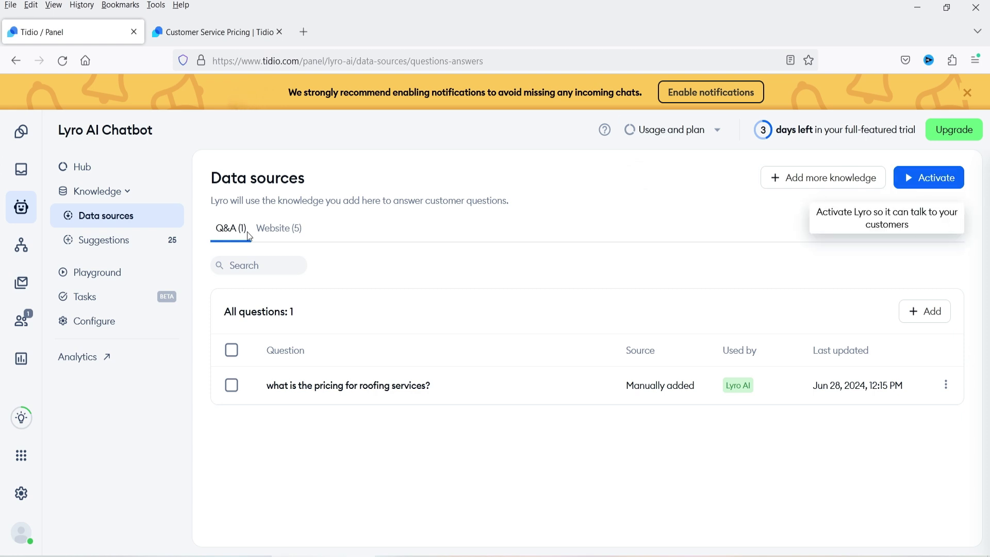
{"action": "left_click", "coordinate": [282, 240]}
{"action": "scroll", "coordinate": [684, 311], "scroll_direction": "down", "scroll_amount": 1}
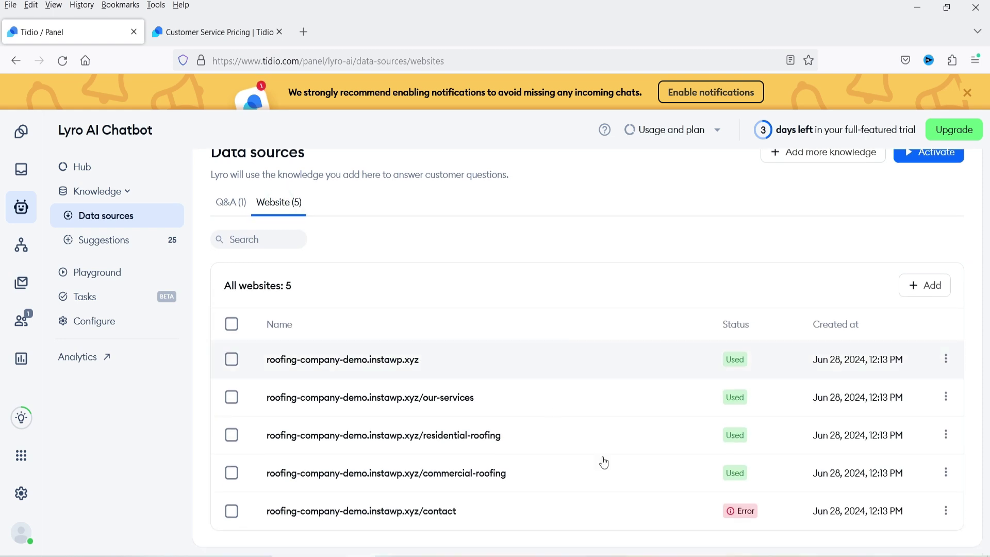
{"action": "scroll", "coordinate": [411, 397], "scroll_direction": "up", "scroll_amount": 1}
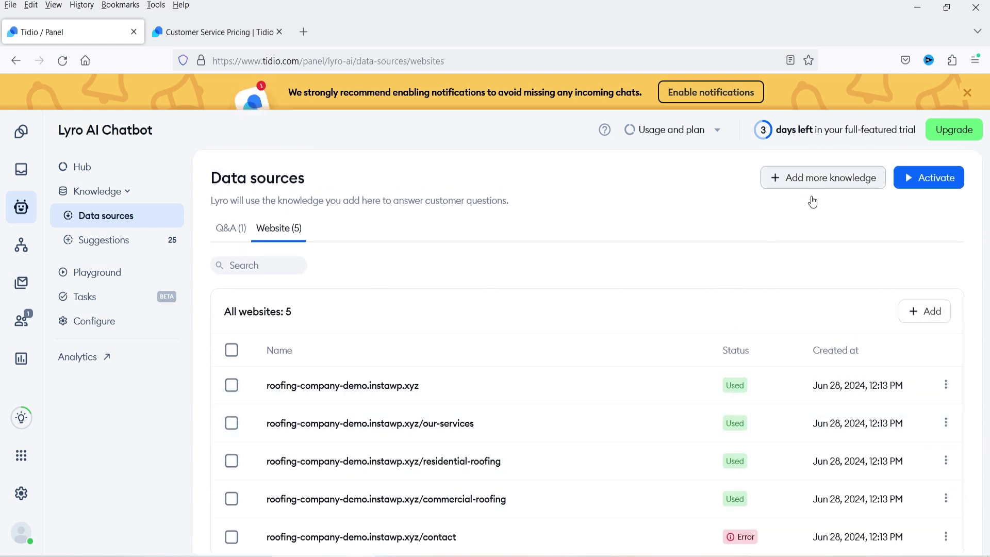
Open and close the add-website form without changes, then go to Lyro Suggestions.
{"action": "left_click", "coordinate": [943, 319]}
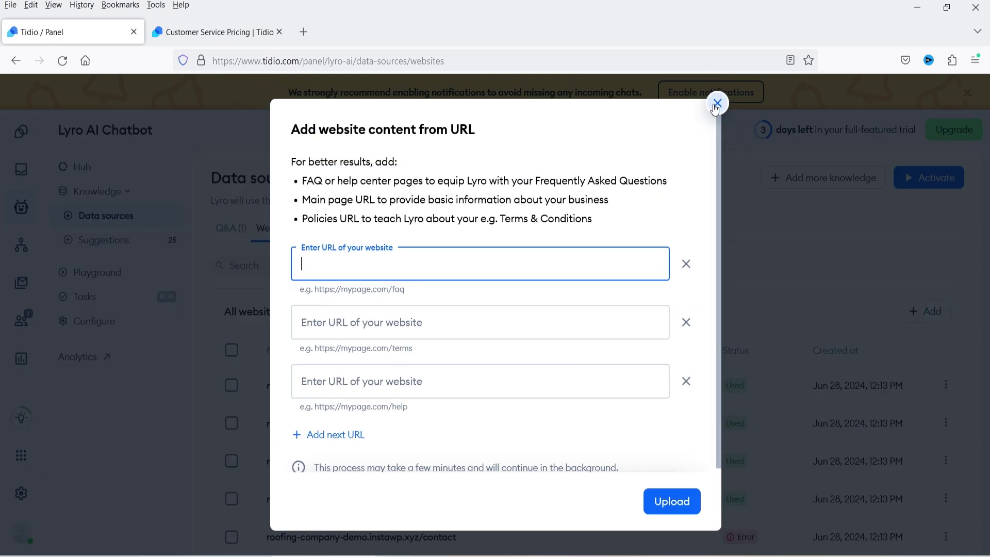
{"action": "left_click", "coordinate": [713, 102]}
{"action": "left_click", "coordinate": [107, 248]}
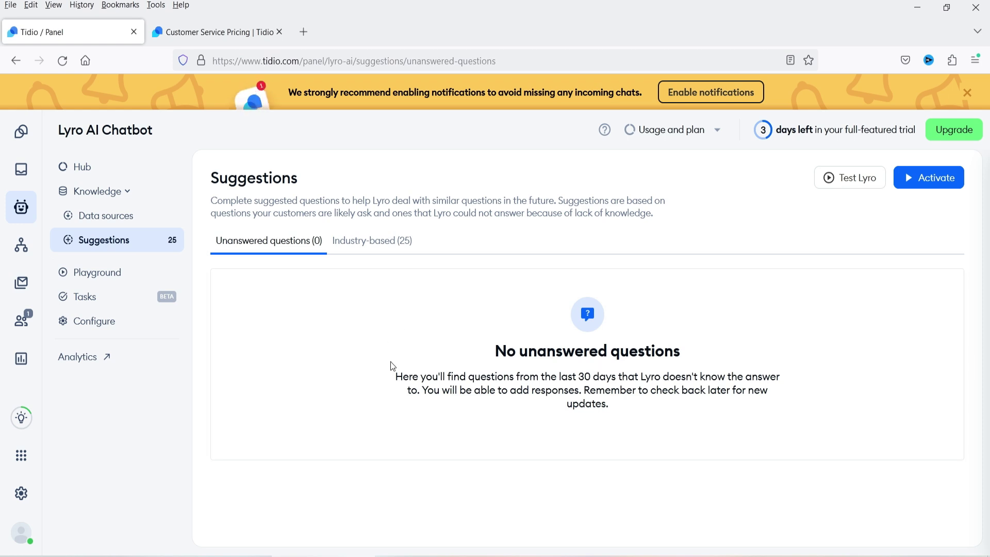
Browse the 25 industry suggestions, previewing the certified roofers and reschedule/cancel appointment ones.
{"action": "left_click", "coordinate": [361, 242]}
{"action": "scroll", "coordinate": [535, 274], "scroll_direction": "down", "scroll_amount": 1}
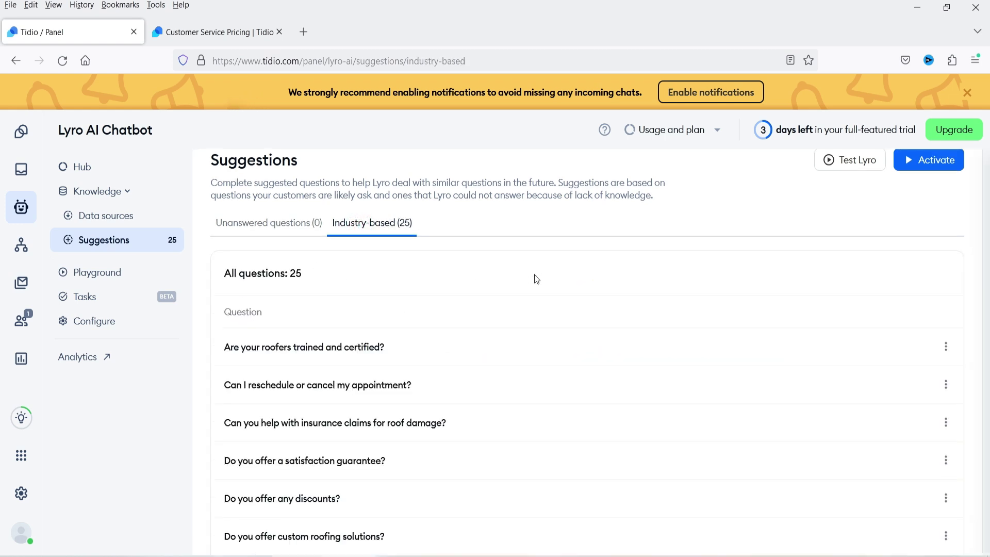
{"action": "scroll", "coordinate": [536, 279], "scroll_direction": "down", "scroll_amount": 1}
{"action": "left_click", "coordinate": [456, 299]}
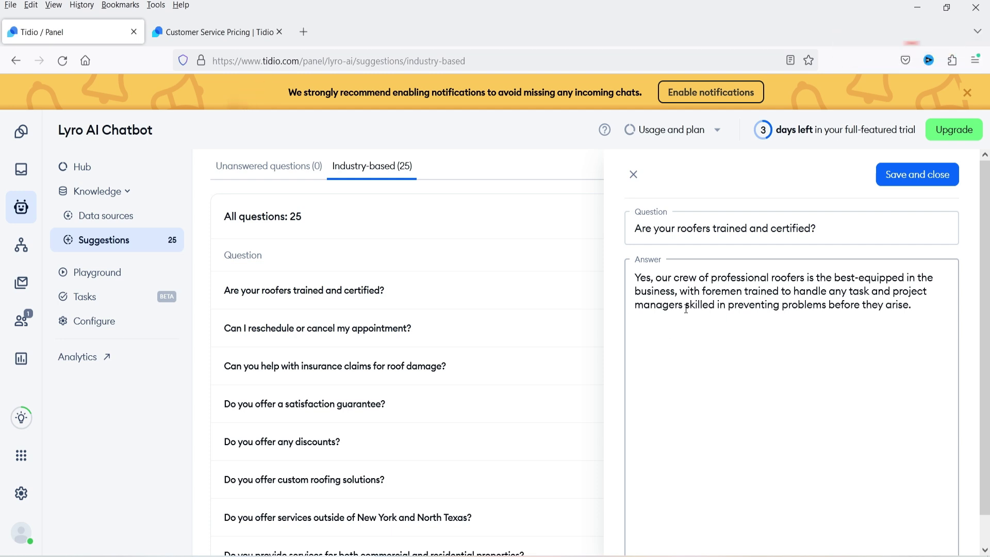
{"action": "left_click", "coordinate": [634, 174]}
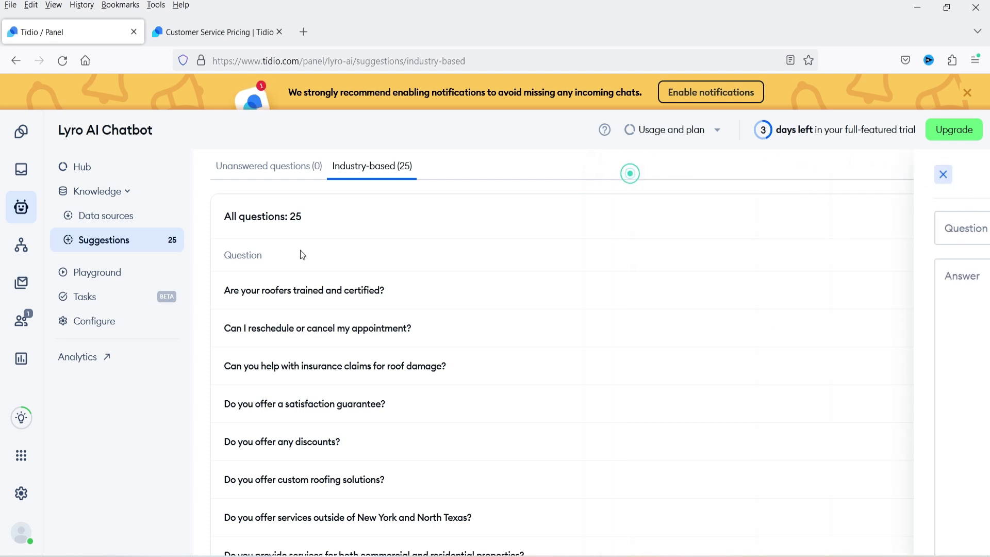
{"action": "left_click", "coordinate": [475, 332]}
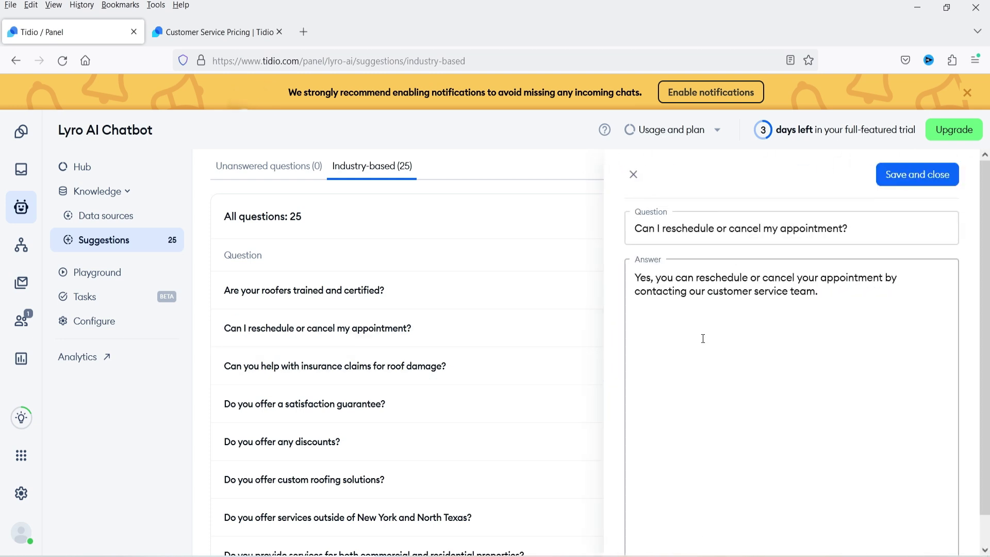
{"action": "left_click", "coordinate": [633, 176]}
{"action": "scroll", "coordinate": [433, 305], "scroll_direction": "down", "scroll_amount": 2}
Preview the insurance claims and satisfaction guarantee suggestions.
{"action": "left_click", "coordinate": [518, 304]}
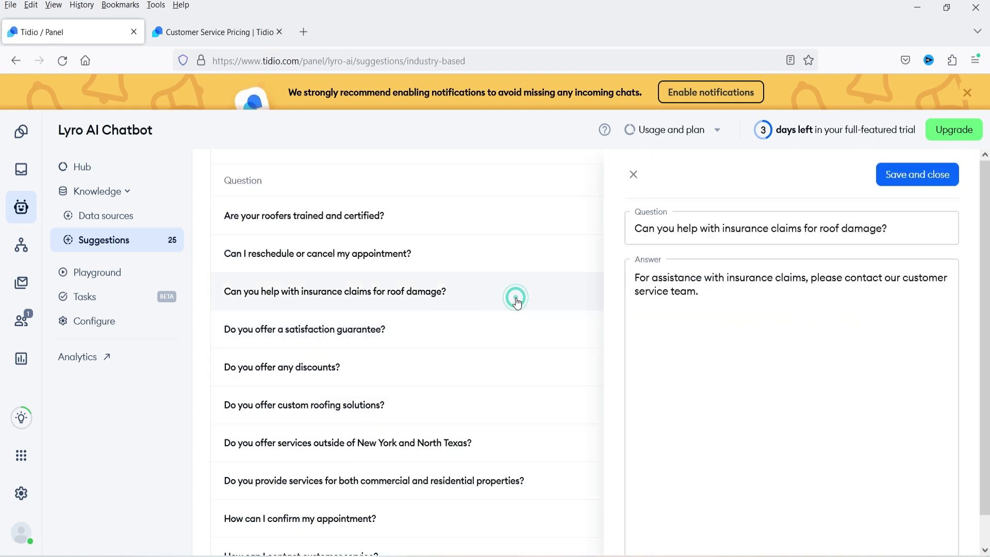
{"action": "left_click", "coordinate": [634, 175]}
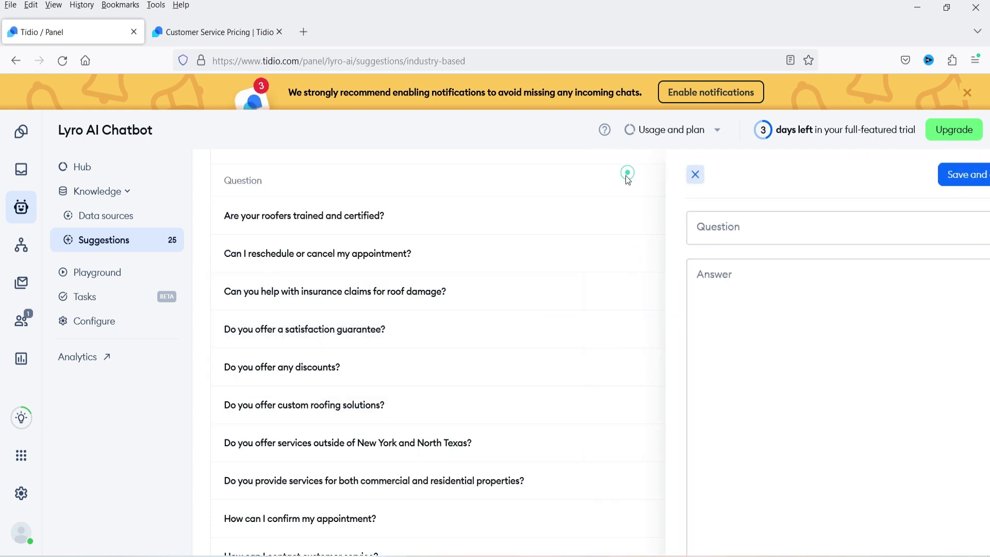
{"action": "left_click", "coordinate": [435, 328]}
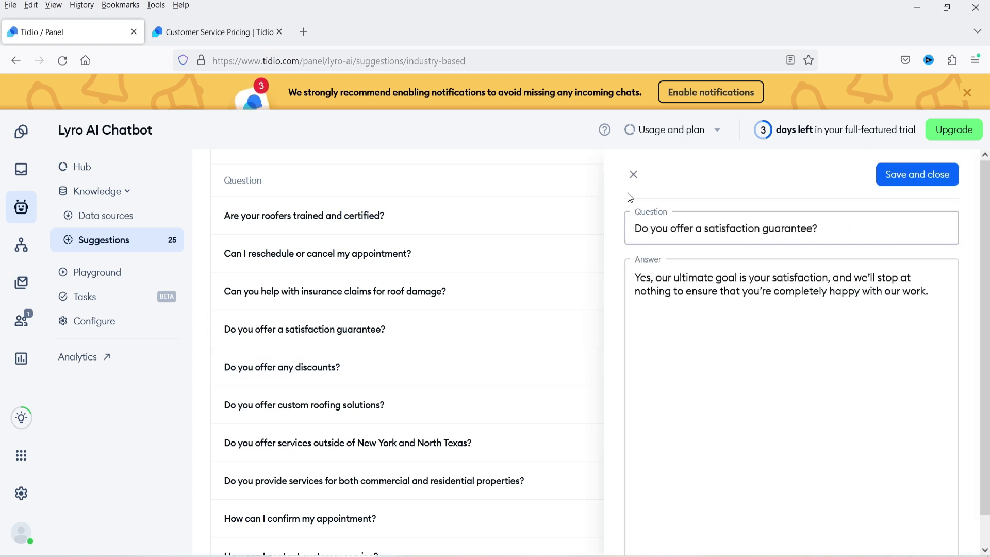
{"action": "left_click", "coordinate": [632, 177]}
{"action": "scroll", "coordinate": [457, 311], "scroll_direction": "down", "scroll_amount": 3}
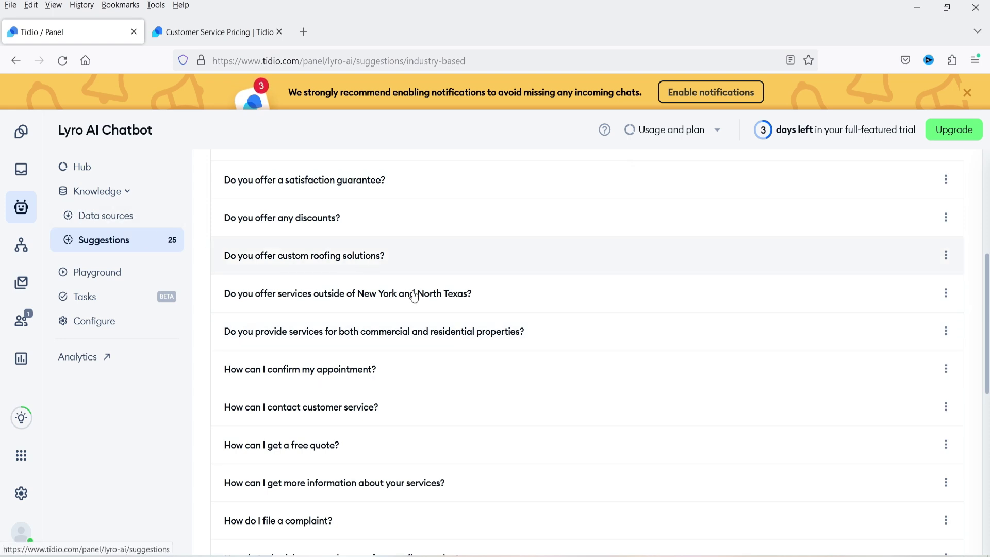
{"action": "scroll", "coordinate": [506, 349], "scroll_direction": "down", "scroll_amount": 3}
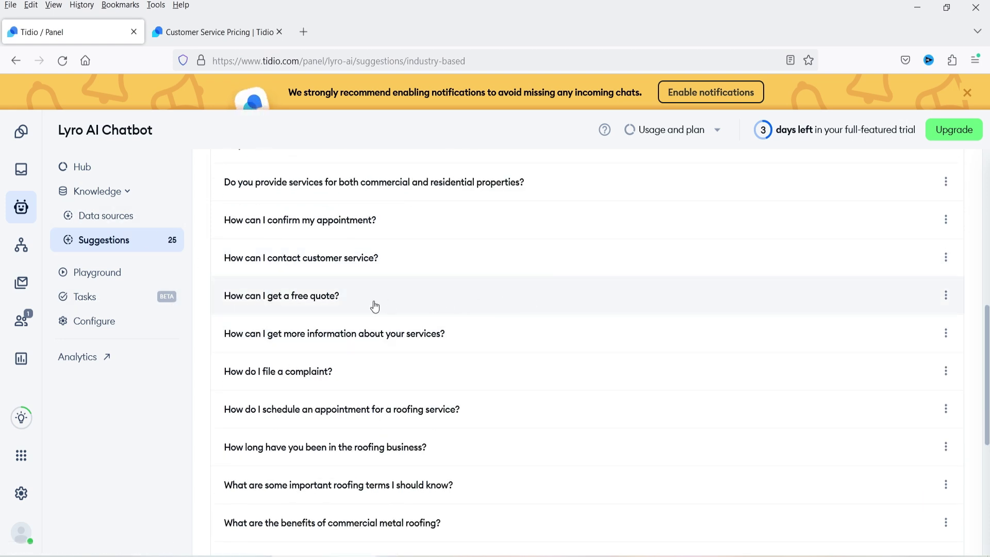
Preview the free quote, complaint and areas-served suggestions, then go to Lyro's Tasks page.
{"action": "left_click", "coordinate": [424, 307]}
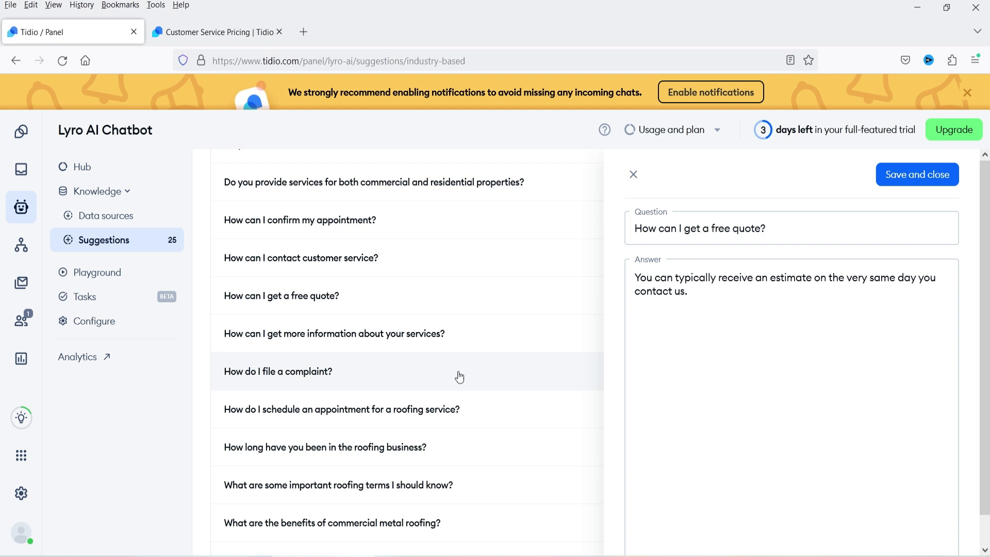
{"action": "left_click", "coordinate": [403, 375]}
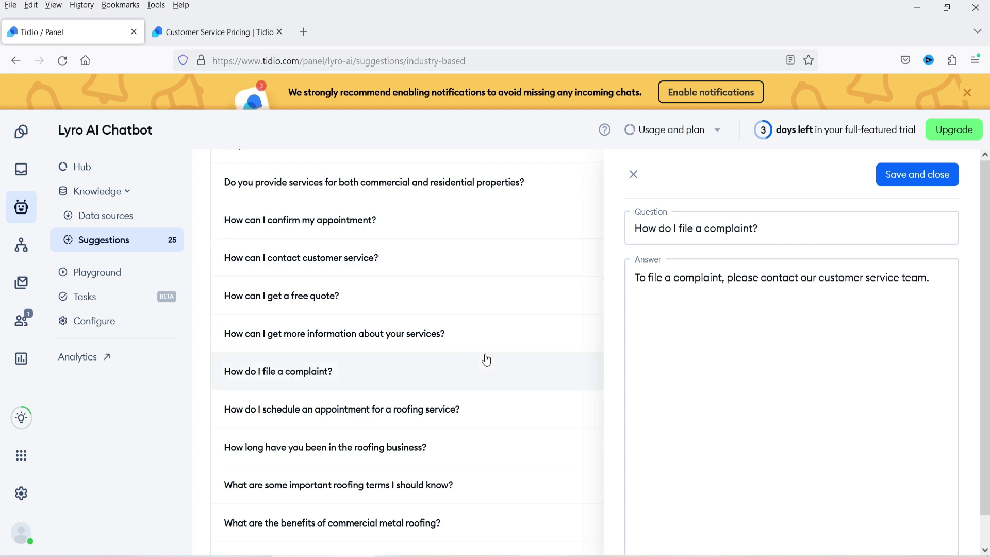
{"action": "scroll", "coordinate": [490, 347], "scroll_direction": "down", "scroll_amount": 3}
{"action": "left_click", "coordinate": [470, 412]}
{"action": "scroll", "coordinate": [465, 451], "scroll_direction": "down", "scroll_amount": 3}
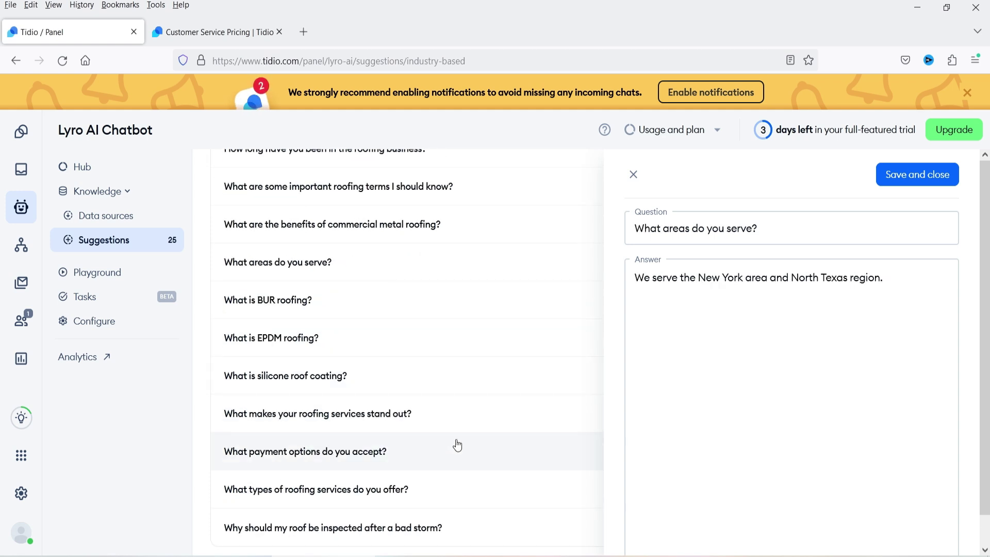
{"action": "scroll", "coordinate": [490, 390], "scroll_direction": "down", "scroll_amount": 1}
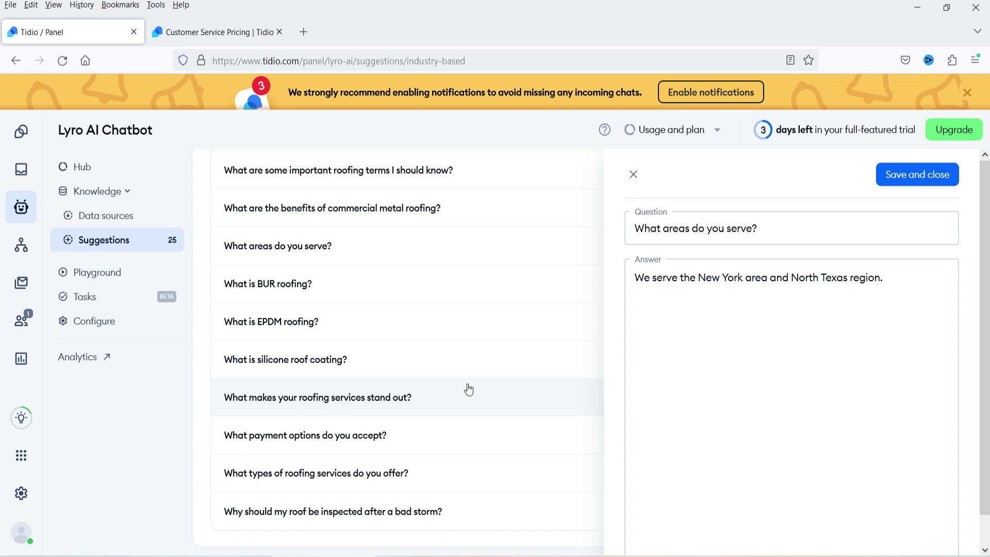
{"action": "left_click", "coordinate": [634, 174]}
{"action": "scroll", "coordinate": [550, 316], "scroll_direction": "up", "scroll_amount": 8}
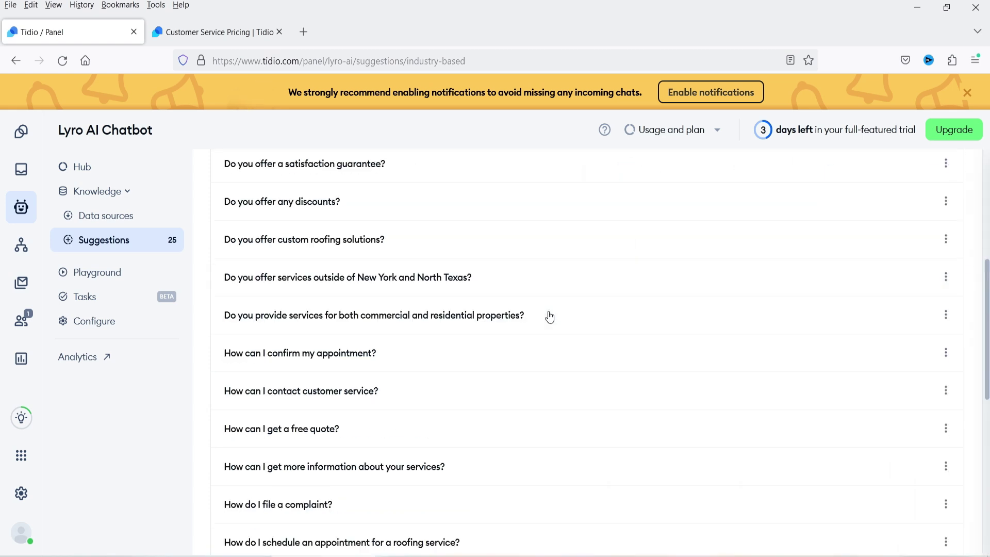
{"action": "scroll", "coordinate": [547, 300], "scroll_direction": "up", "scroll_amount": 5}
{"action": "left_click", "coordinate": [84, 297]}
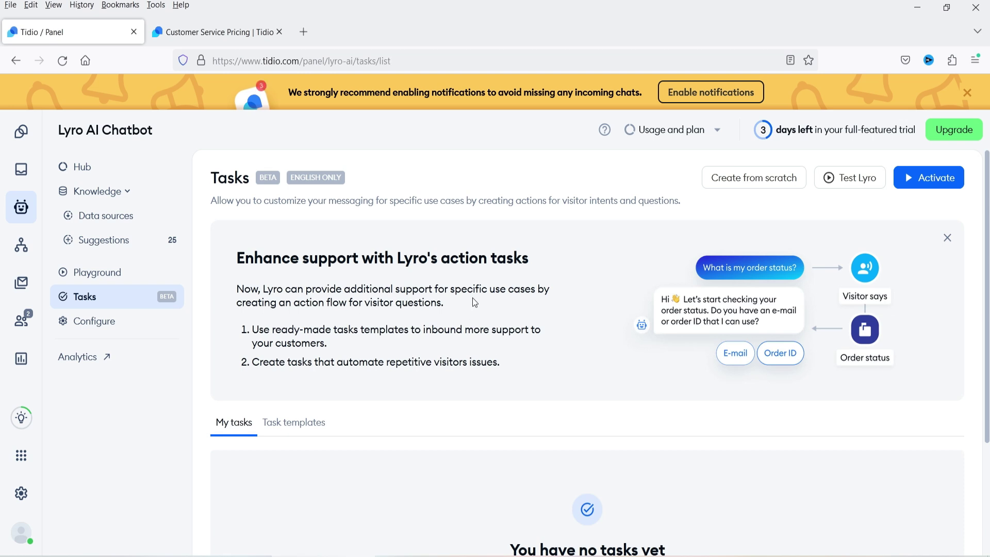
Review Lyro's conversation handoff settings under Configure, then switch to the Playground.
{"action": "scroll", "coordinate": [472, 298], "scroll_direction": "down", "scroll_amount": 3}
{"action": "scroll", "coordinate": [475, 366], "scroll_direction": "up", "scroll_amount": 3}
{"action": "left_click", "coordinate": [88, 321]}
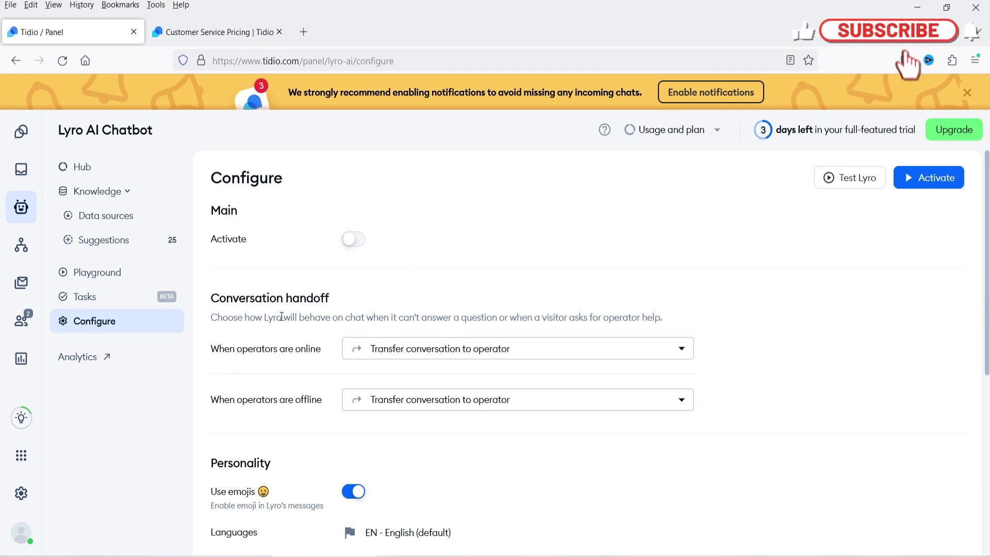
{"action": "left_click_drag", "start_coordinate": [211, 317], "coordinate": [367, 318]}
{"action": "left_click", "coordinate": [442, 324]}
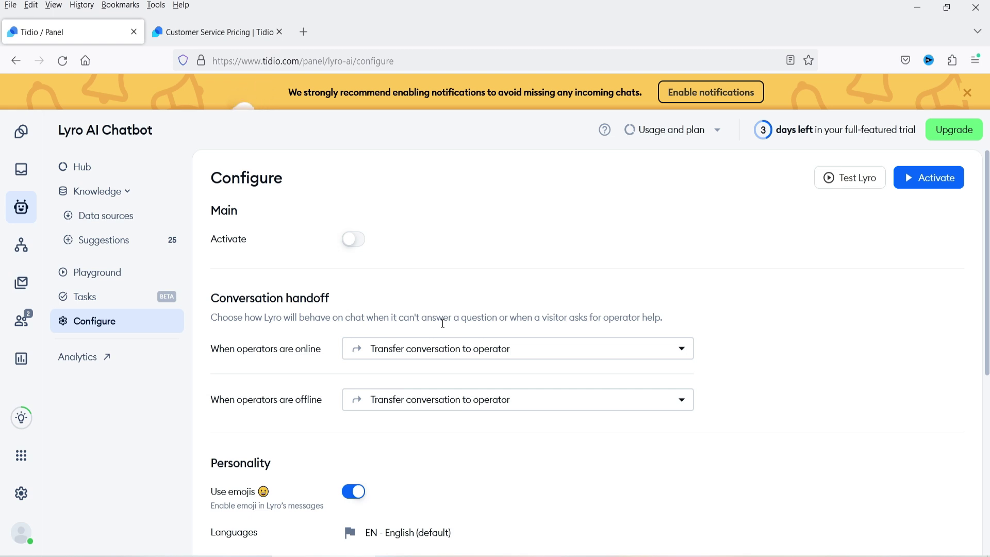
{"action": "left_click", "coordinate": [119, 272]}
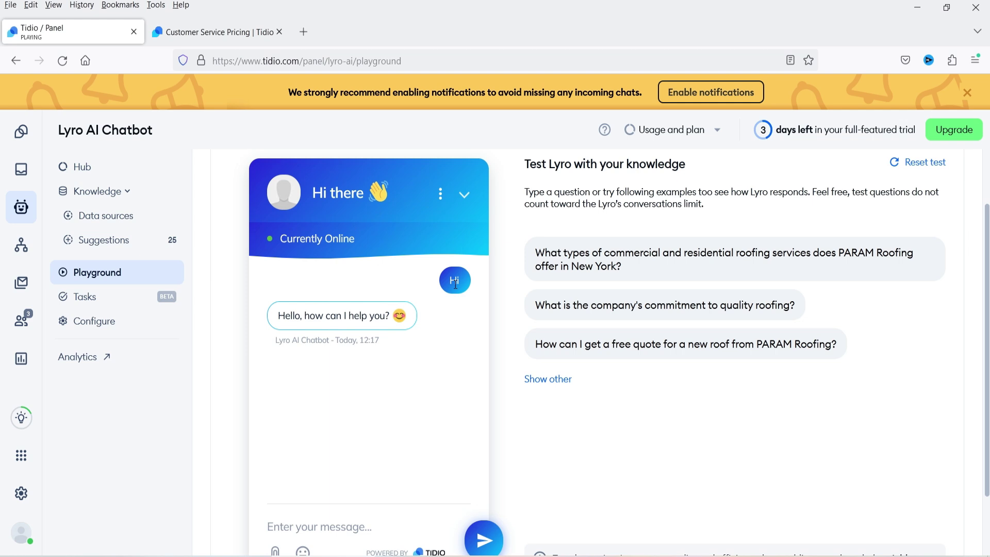
In the Lyro Playground, send 'hi' and 'need help with roofing', then type the pricing question.
{"action": "scroll", "coordinate": [364, 327], "scroll_direction": "down", "scroll_amount": 2}
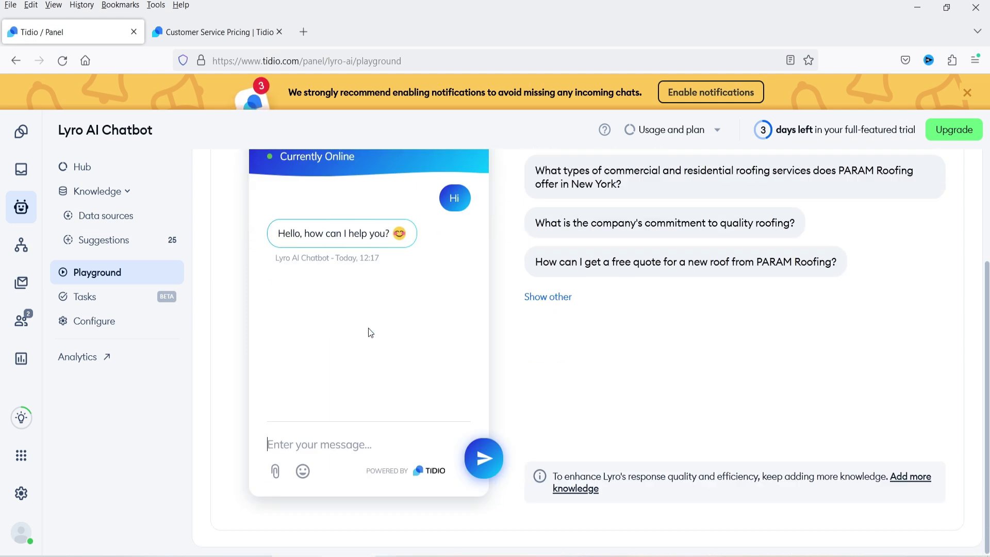
{"action": "type", "text": "hi"}
{"action": "key", "text": "Return"}
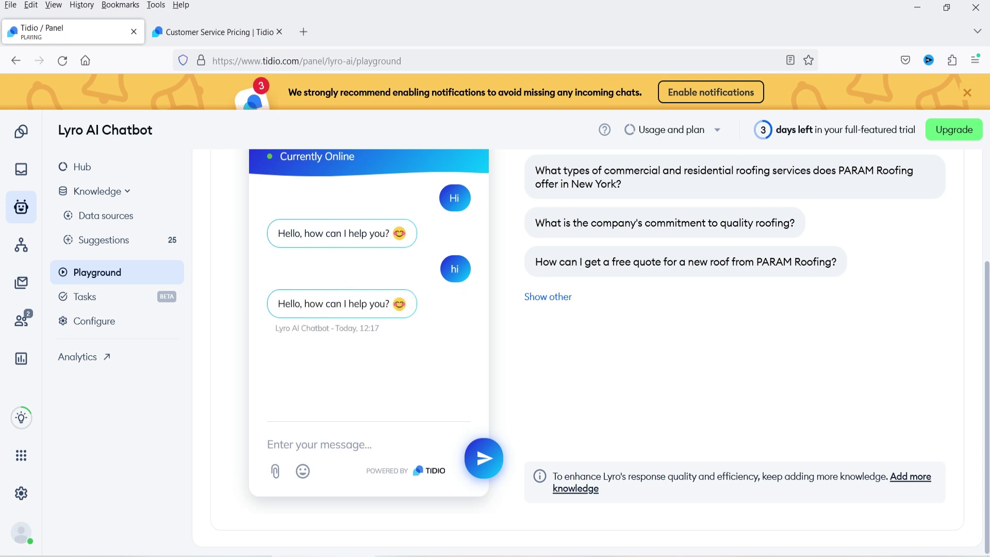
{"action": "type", "text": "need he"}
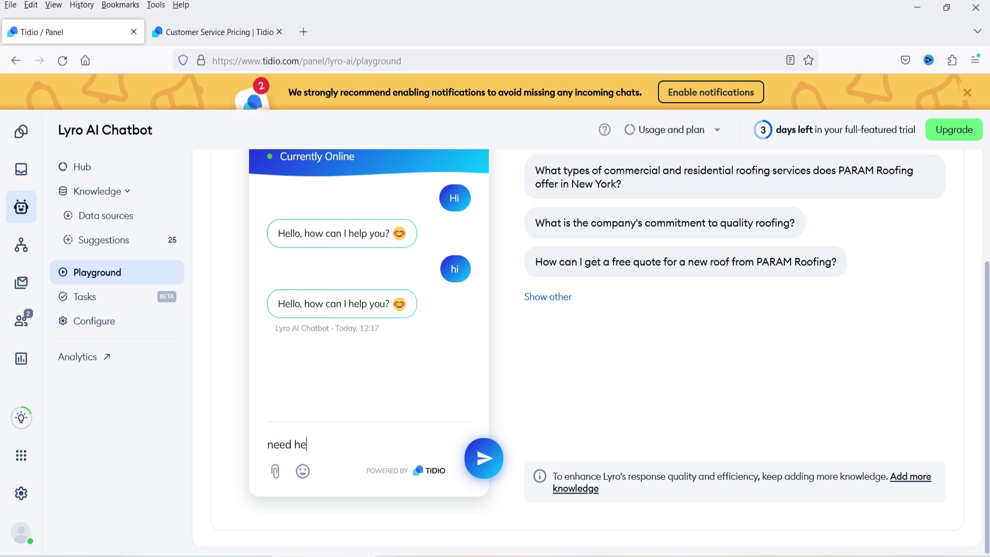
{"action": "type", "text": "lp with roofing services"}
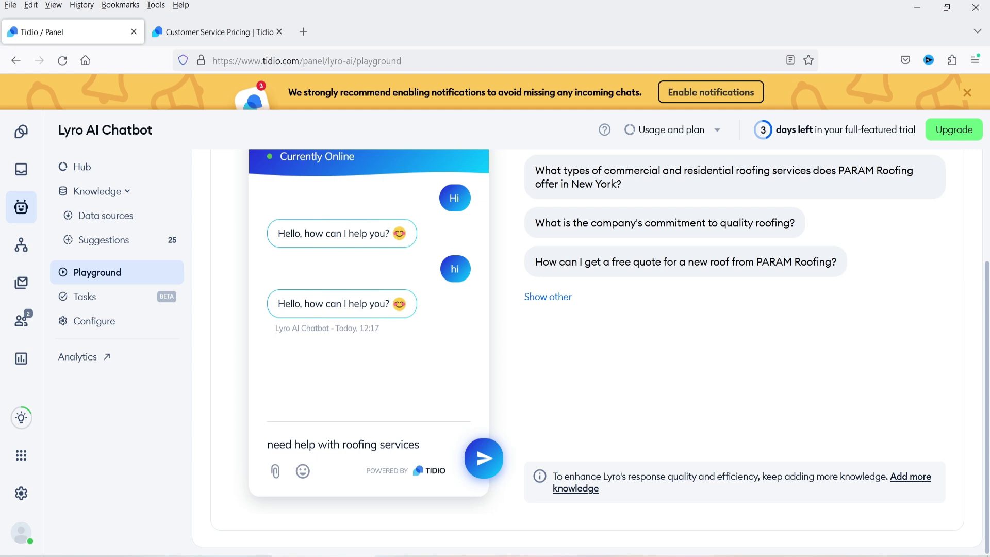
{"action": "key", "text": "Return"}
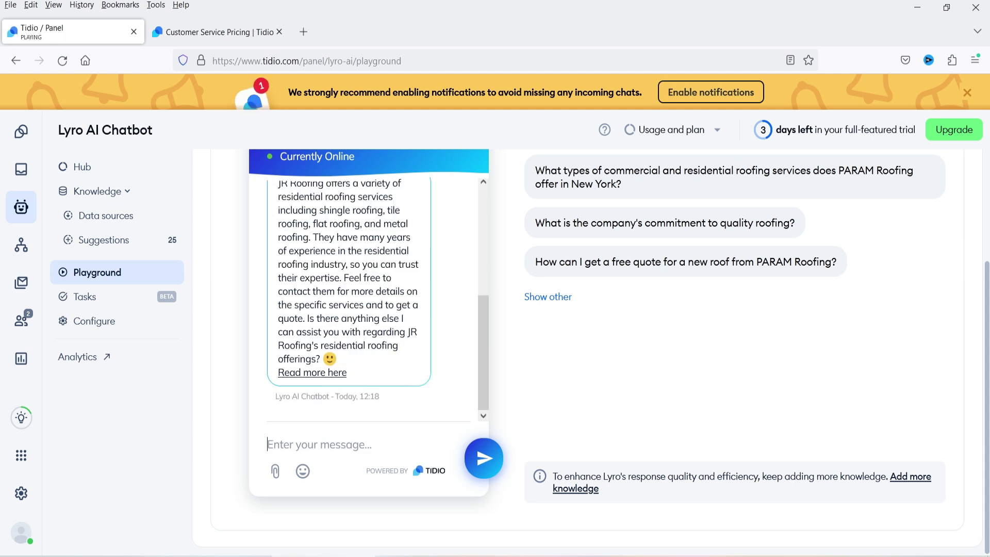
{"action": "scroll", "coordinate": [407, 278], "scroll_direction": "up", "scroll_amount": 2}
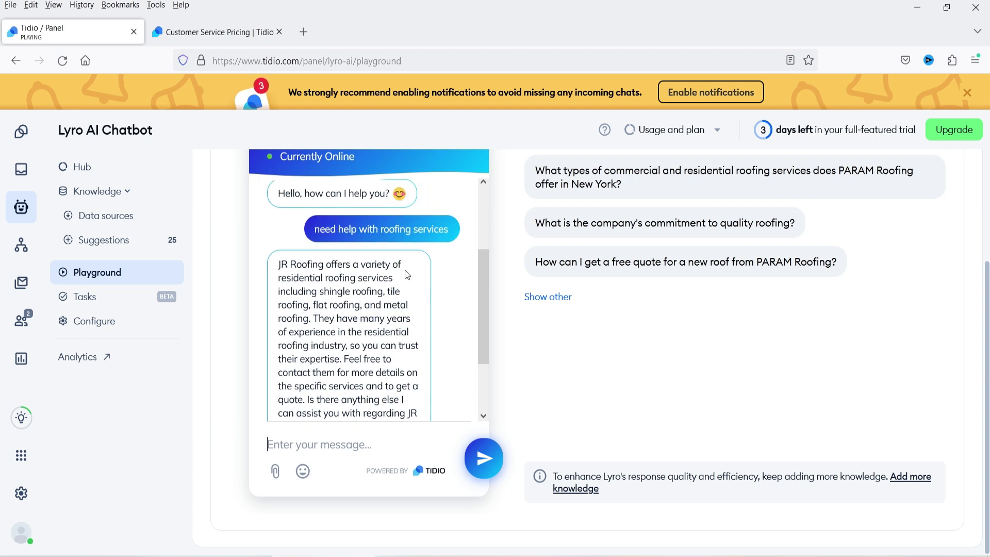
{"action": "scroll", "coordinate": [407, 273], "scroll_direction": "down", "scroll_amount": 3}
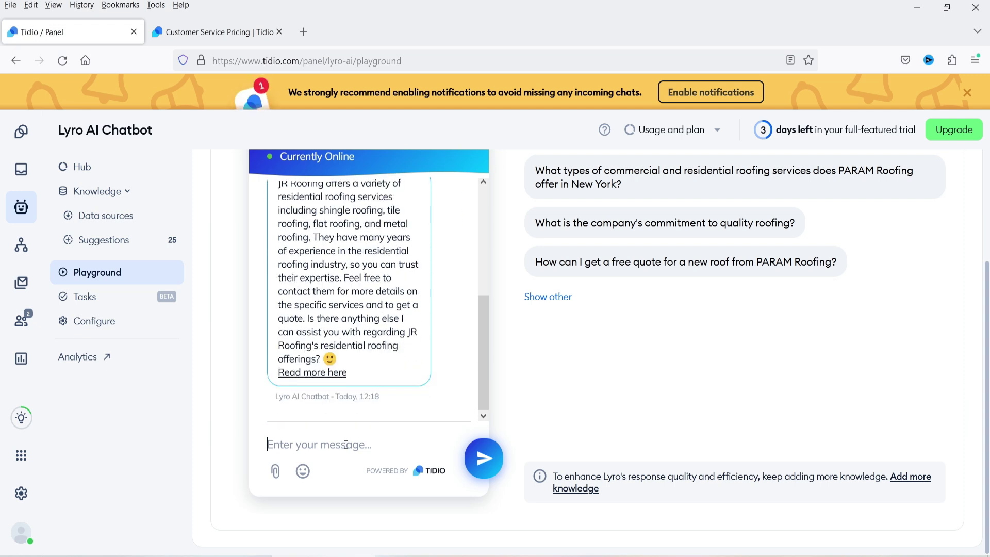
{"action": "type", "text": "what is t"}
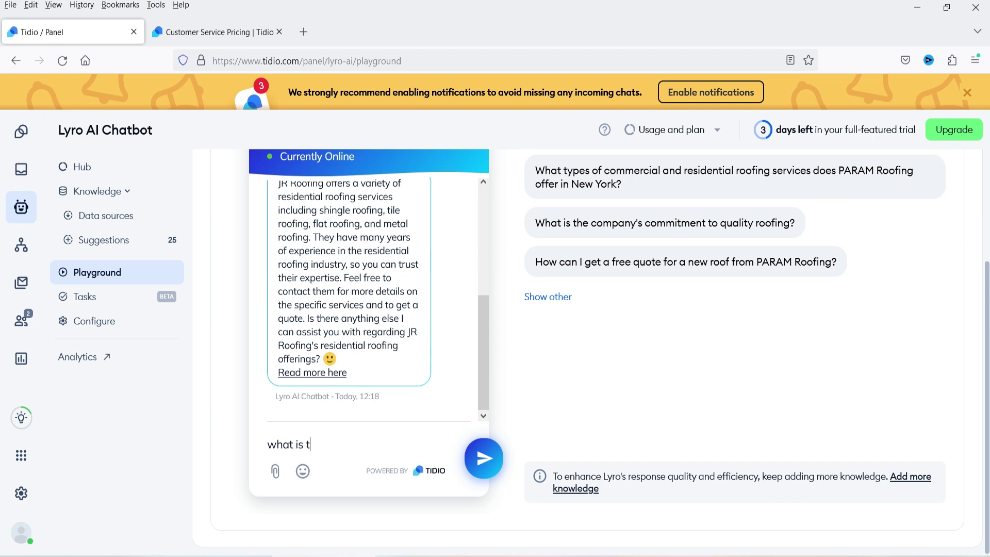
{"action": "type", "text": "he prici"}
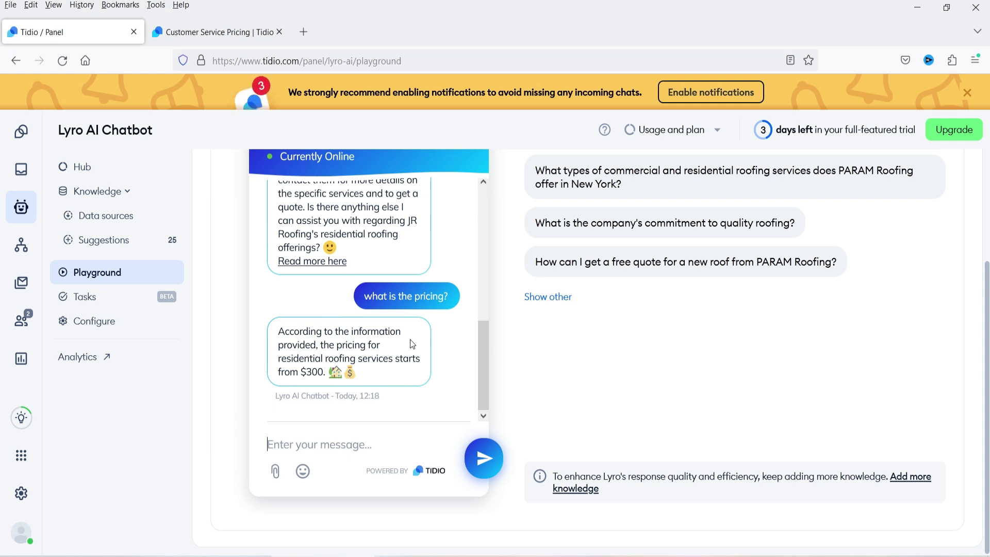
Ask Lyro 'commercial roofing?', highlight the $500 price, then ask 'do you provide guarantee?'.
{"action": "type", "text": "commerci"}
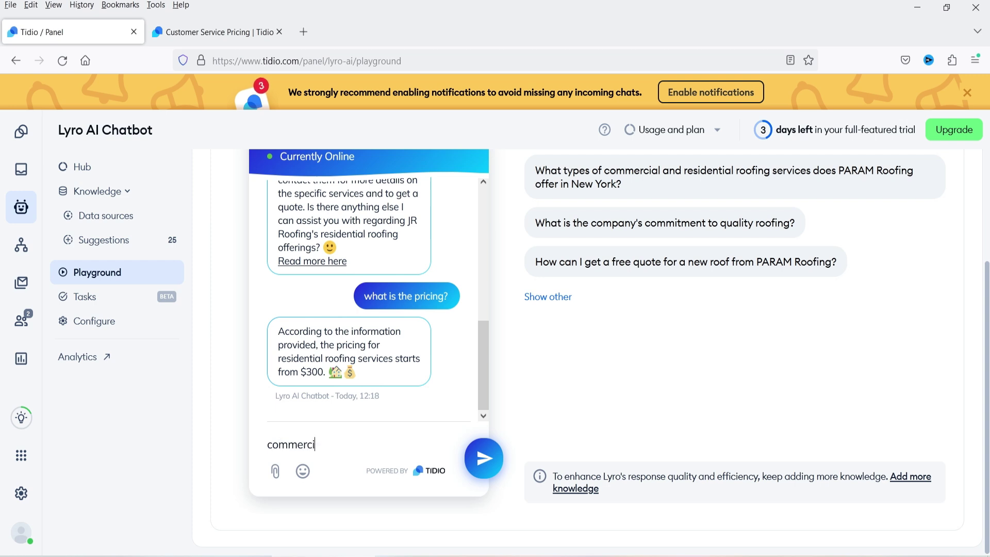
{"action": "type", "text": "al roofing?"}
{"action": "key", "text": "Return"}
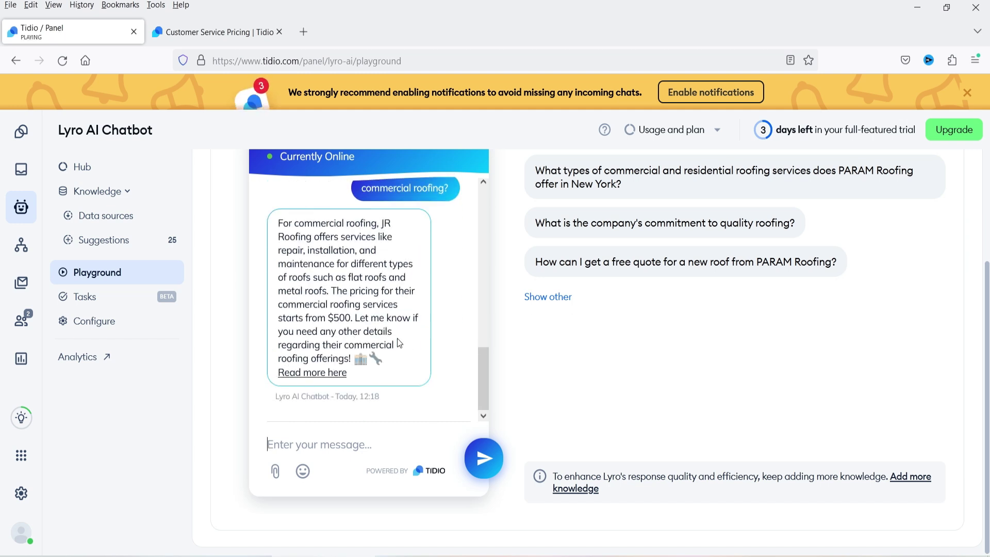
{"action": "left_click_drag", "start_coordinate": [318, 318], "coordinate": [351, 319]}
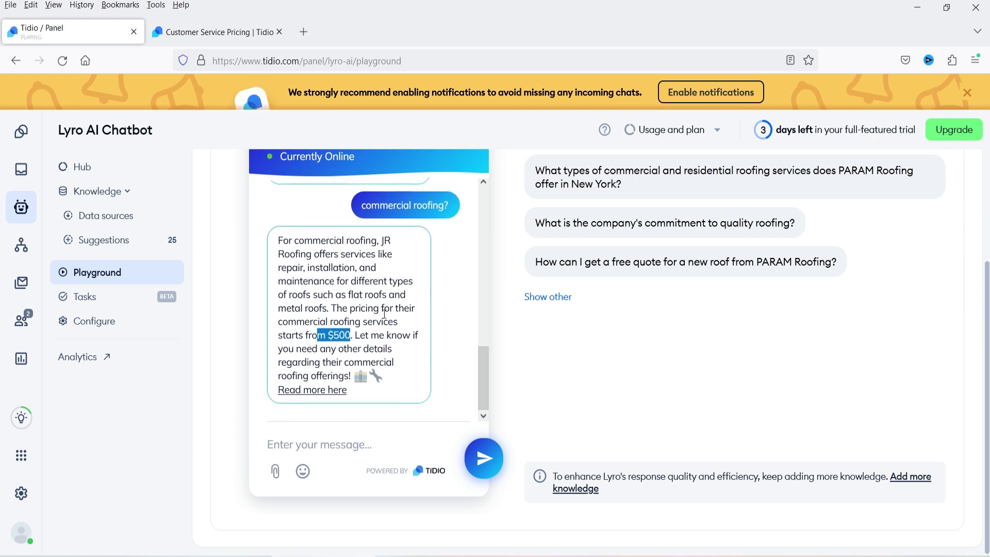
{"action": "left_click", "coordinate": [313, 442]}
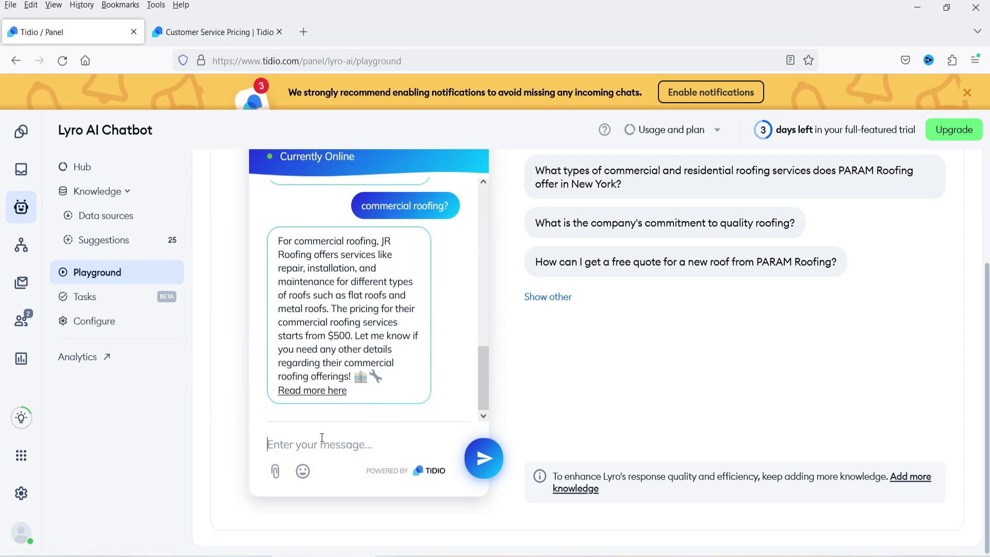
{"action": "type", "text": "do you provide guarant"}
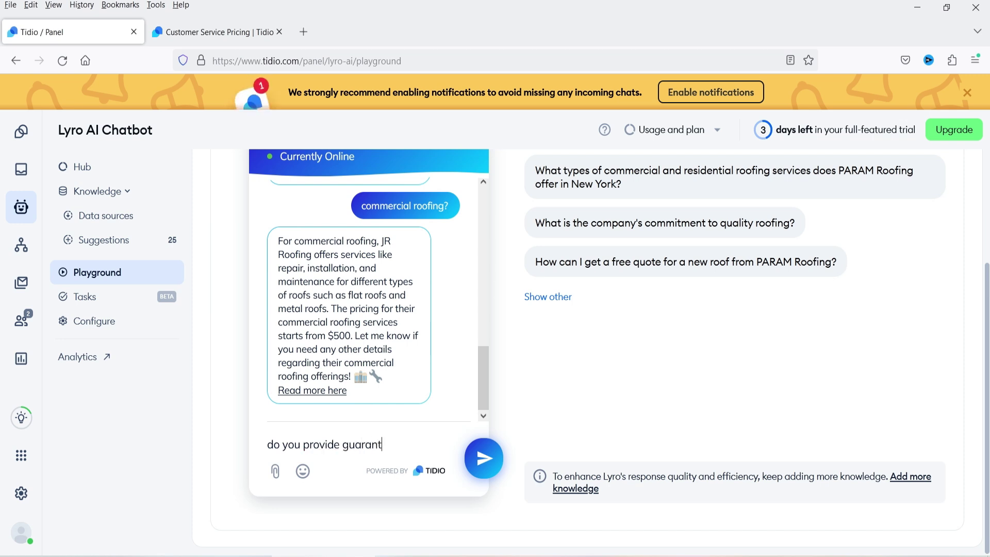
{"action": "type", "text": "ee?"}
{"action": "key", "text": "Return"}
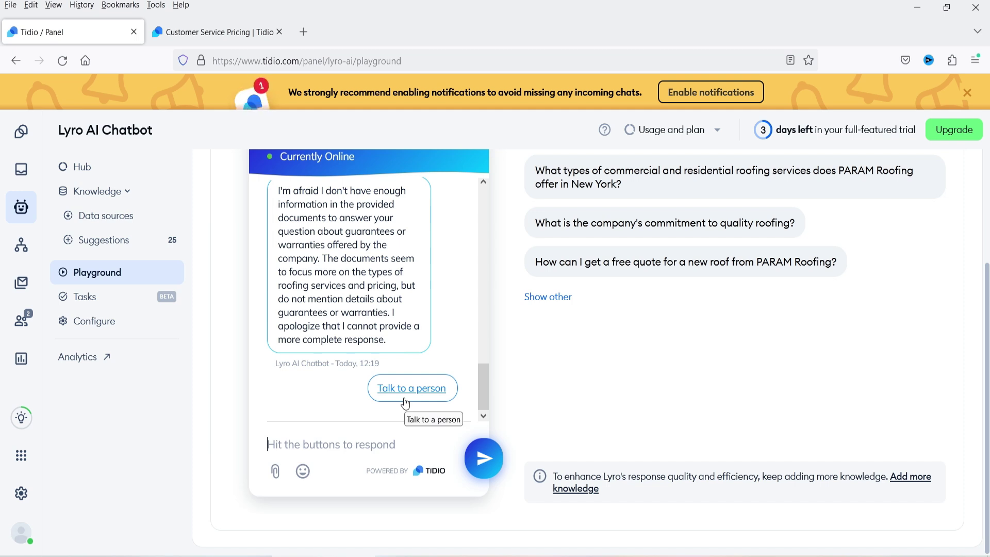
Activate Lyro for the website, dismiss the confirmation, and go to the Lyro AI Chatbot hub.
{"action": "scroll", "coordinate": [829, 323], "scroll_direction": "up", "scroll_amount": 3}
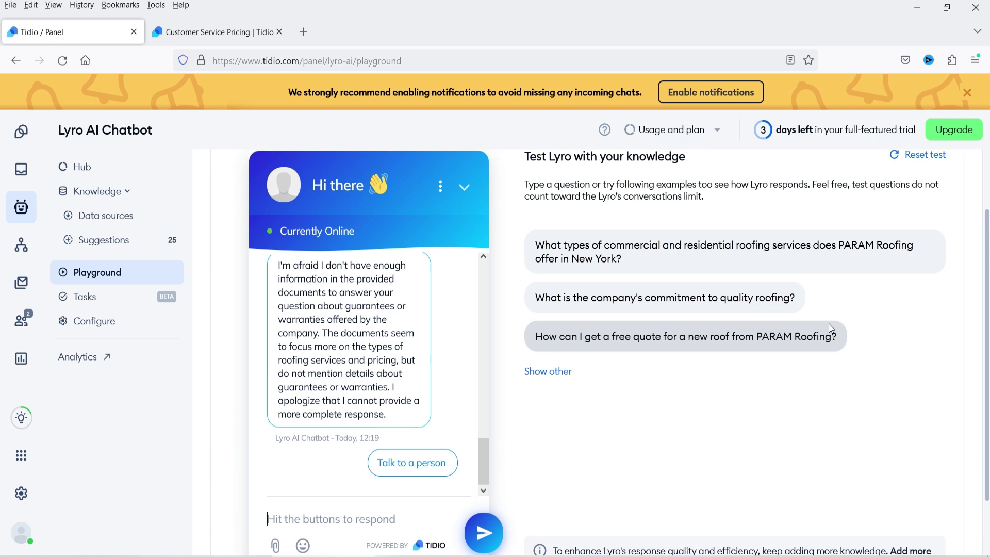
{"action": "left_click", "coordinate": [933, 176]}
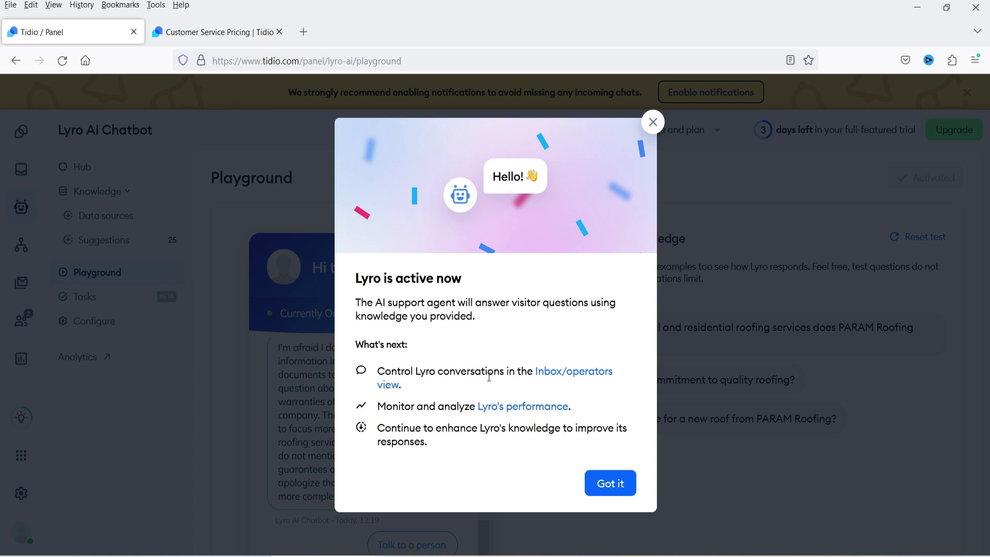
{"action": "left_click", "coordinate": [610, 483]}
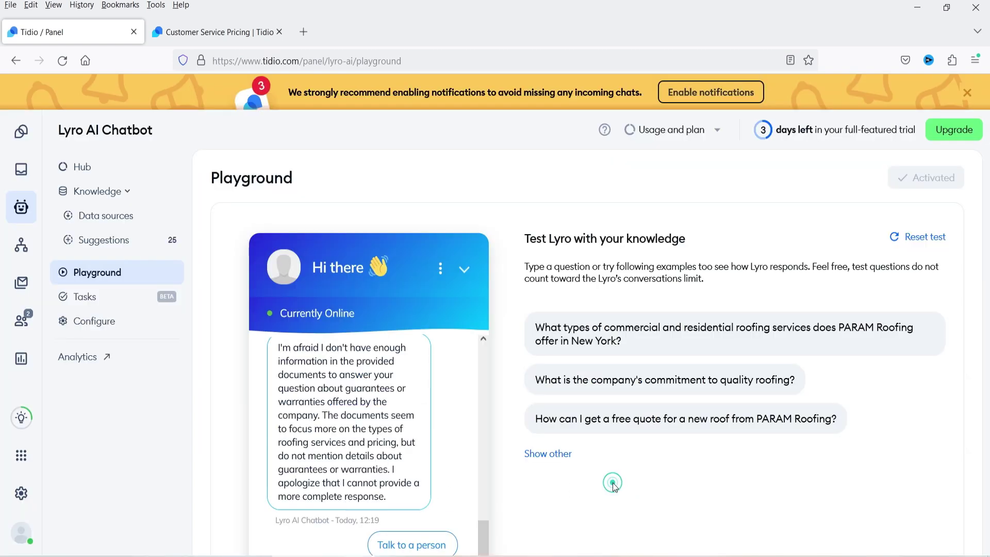
{"action": "left_click", "coordinate": [21, 207]}
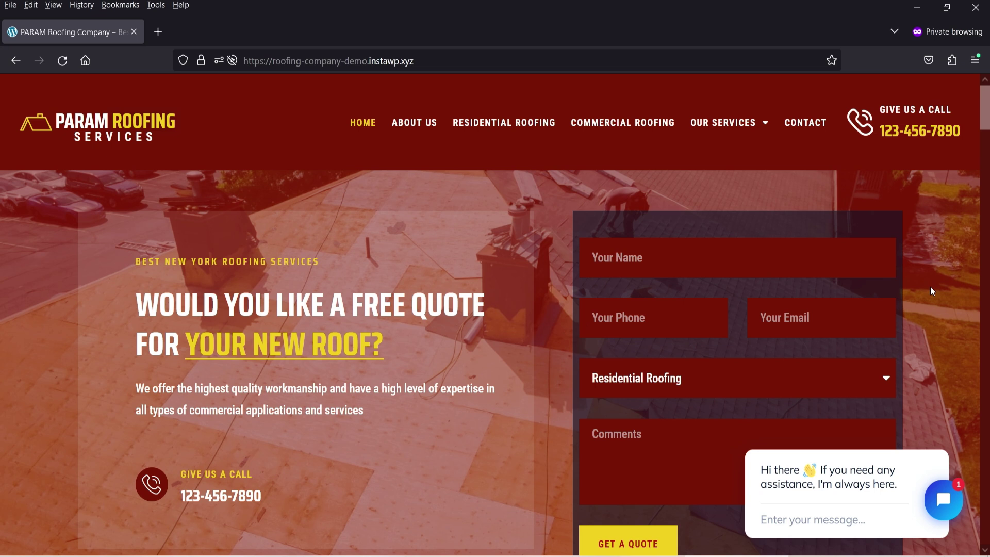
In the PARAM Roofing site chat, send 'hi' and submit a visitor e-mail address, then return to Tidio.
{"action": "mouse_move", "coordinate": [819, 479]}
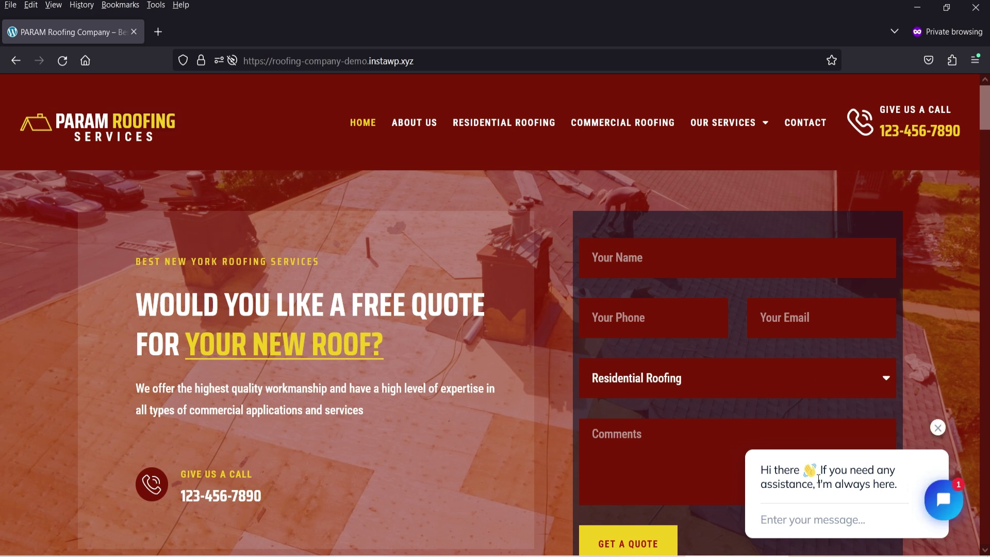
{"action": "left_click", "coordinate": [814, 521]}
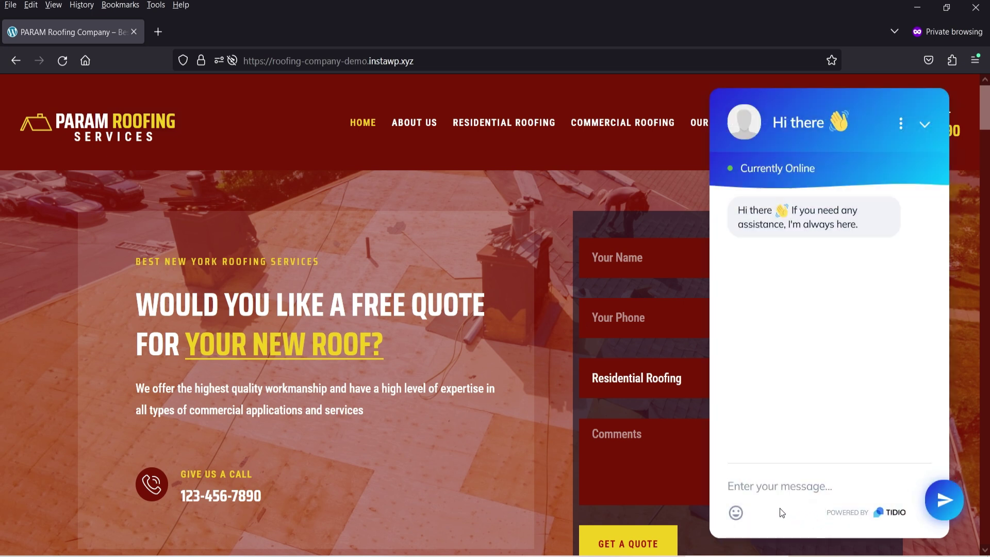
{"action": "type", "text": "hi"}
{"action": "key", "text": "Return"}
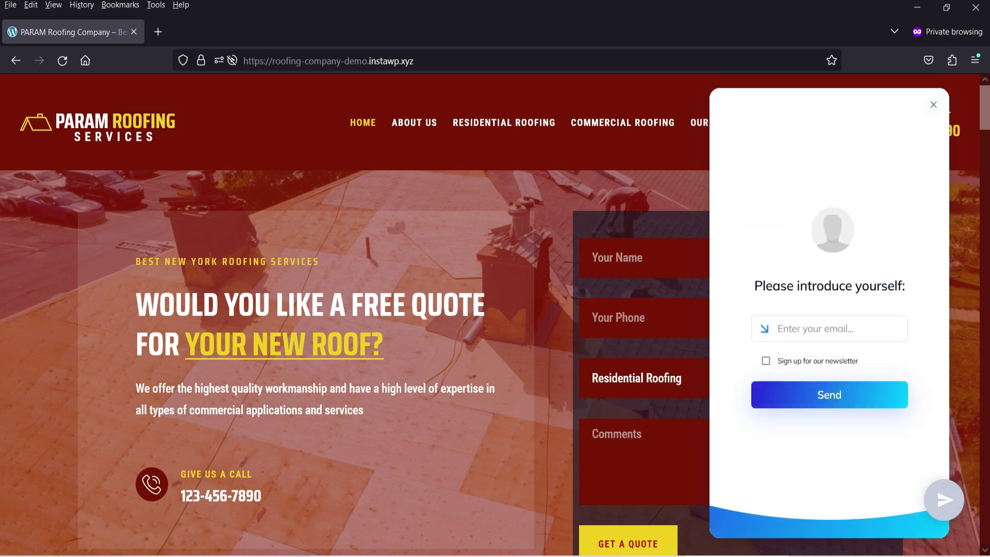
{"action": "type", "text": "jane@example.com"}
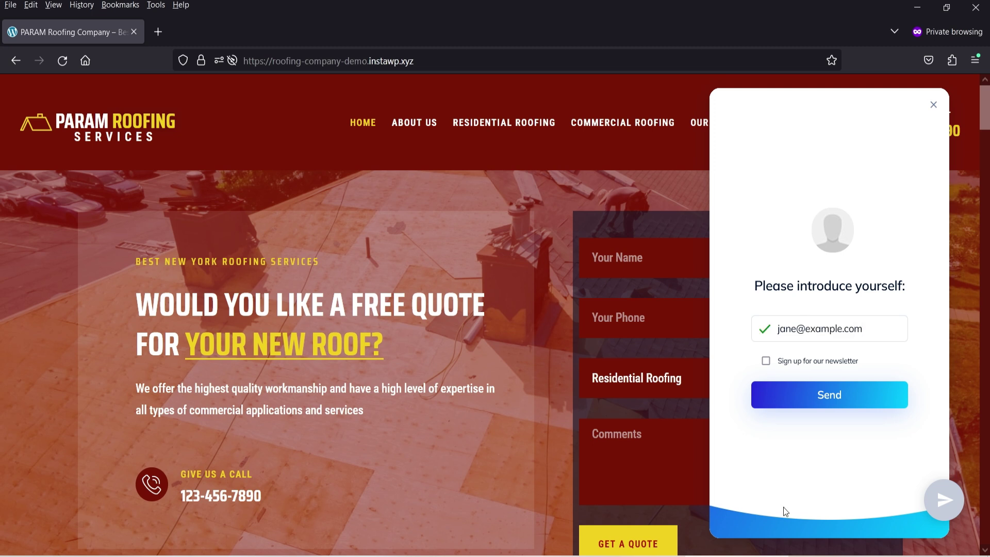
{"action": "left_click", "coordinate": [831, 403]}
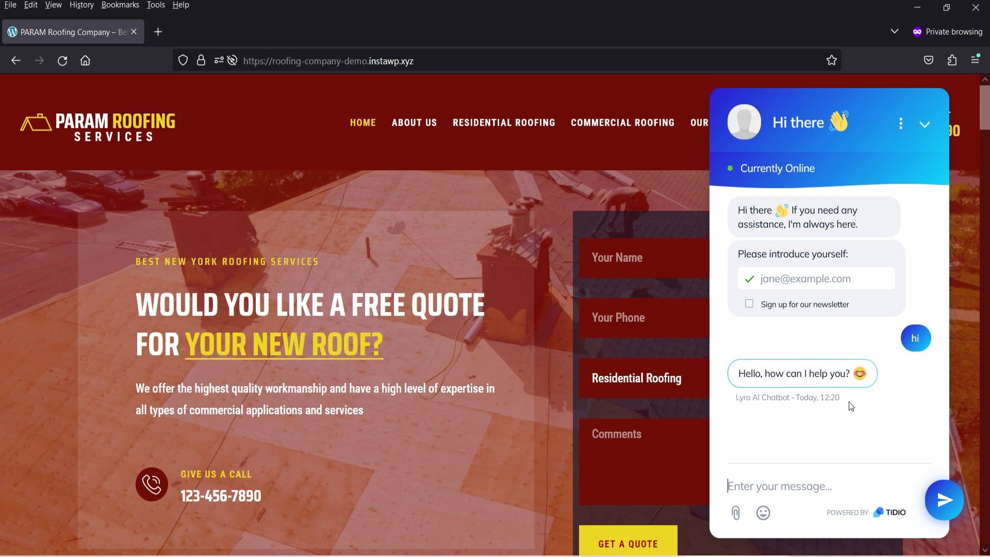
{"action": "key", "text": "alt+Tab"}
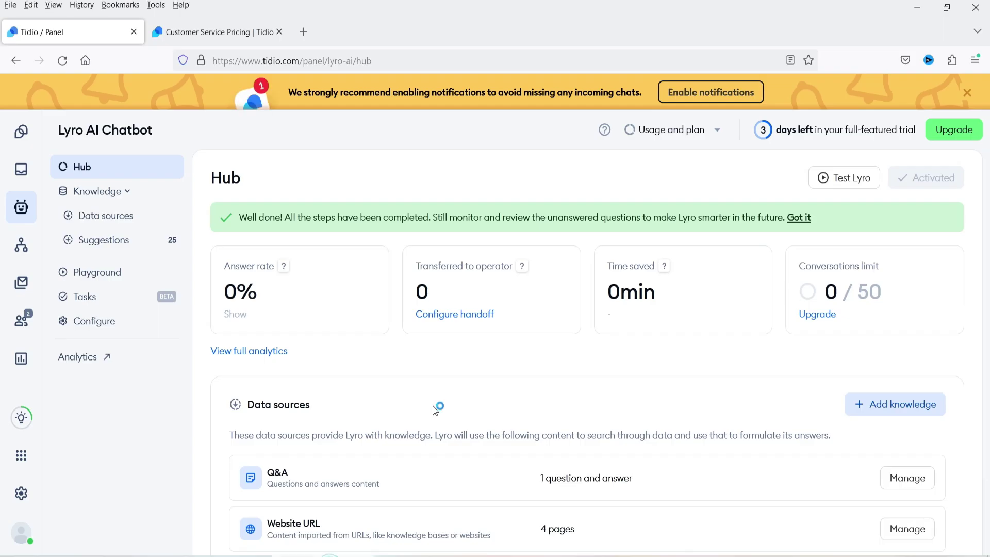
Move from the Tidio dashboard through the Inbox to the Lyro AI Chatbot hub.
{"action": "left_click", "coordinate": [21, 135]}
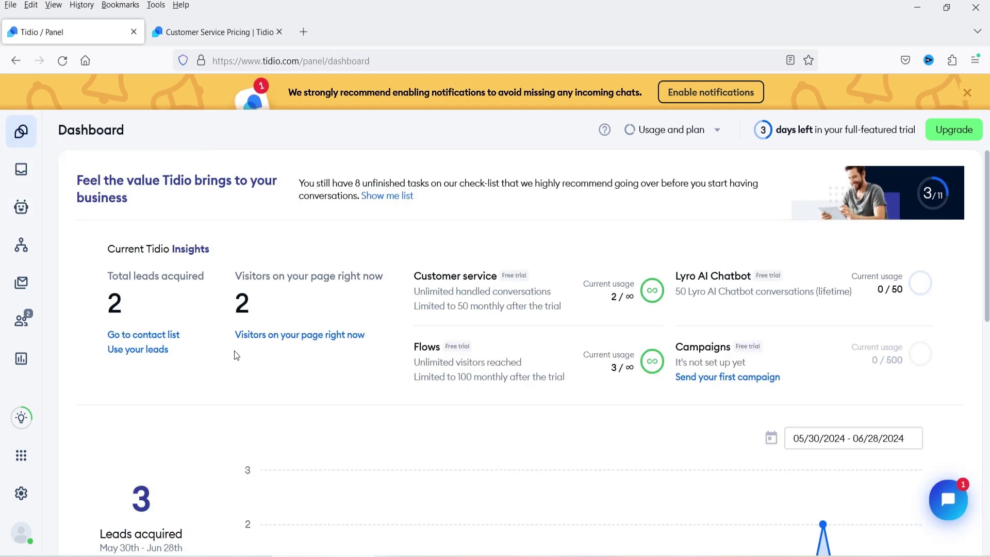
{"action": "scroll", "coordinate": [436, 318], "scroll_direction": "down", "scroll_amount": 3}
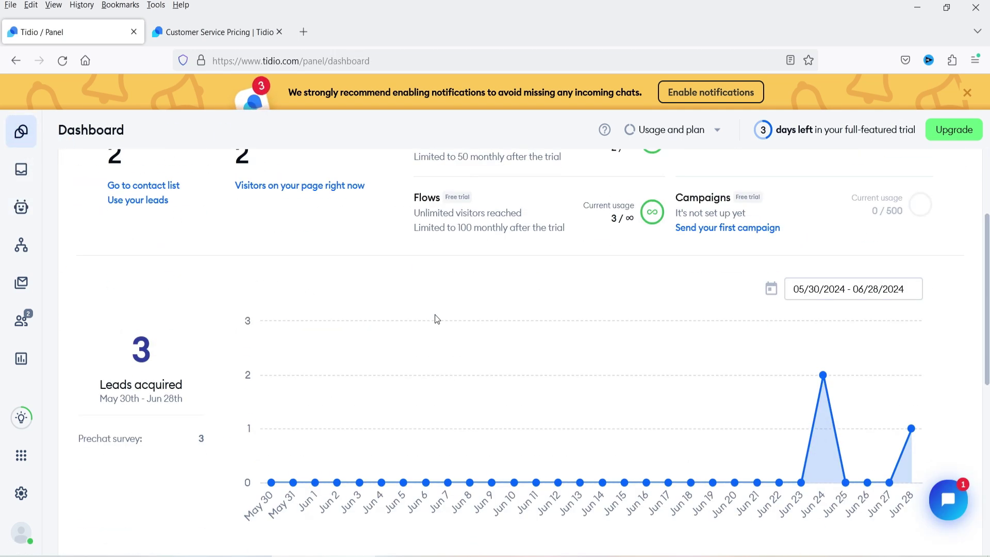
{"action": "scroll", "coordinate": [437, 319], "scroll_direction": "up", "scroll_amount": 3}
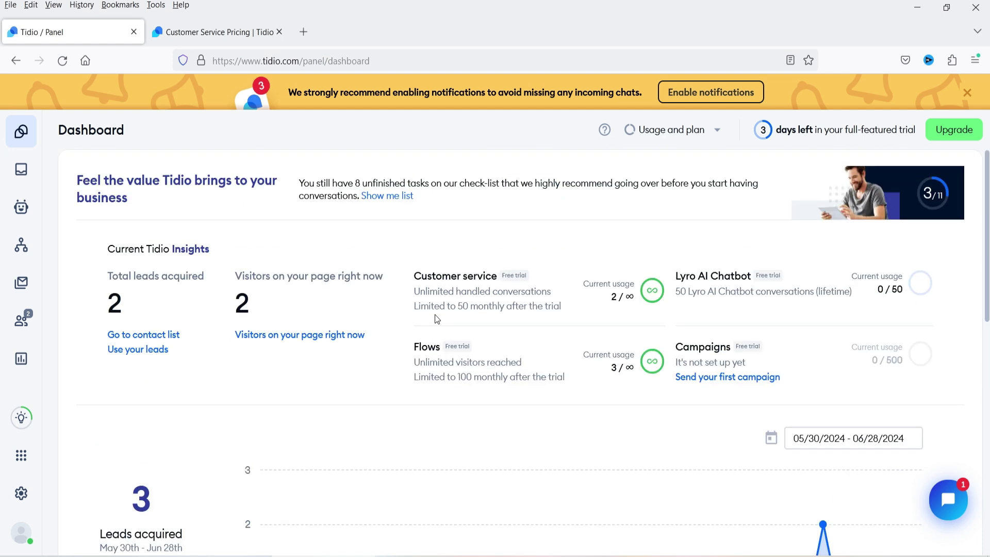
{"action": "left_click", "coordinate": [21, 170]}
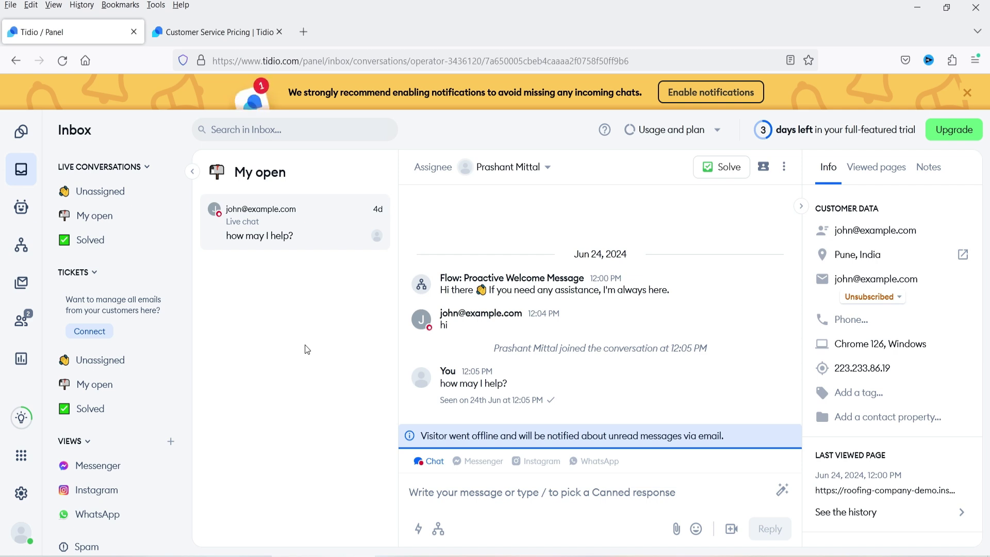
{"action": "left_click", "coordinate": [21, 207]}
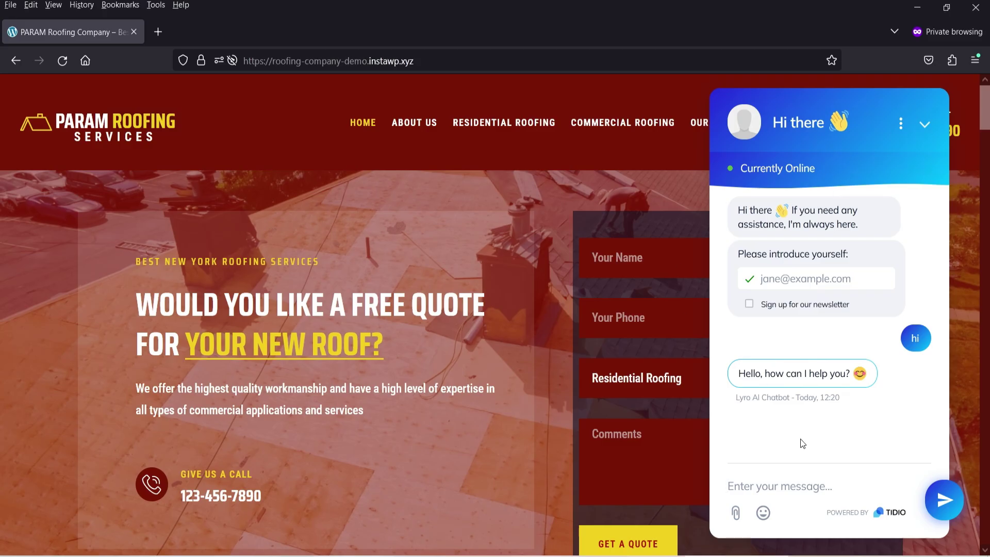
Send 'need help with roofing service' in the site chat and read Lyro's reply.
{"action": "type", "text": "need help with roofing service"}
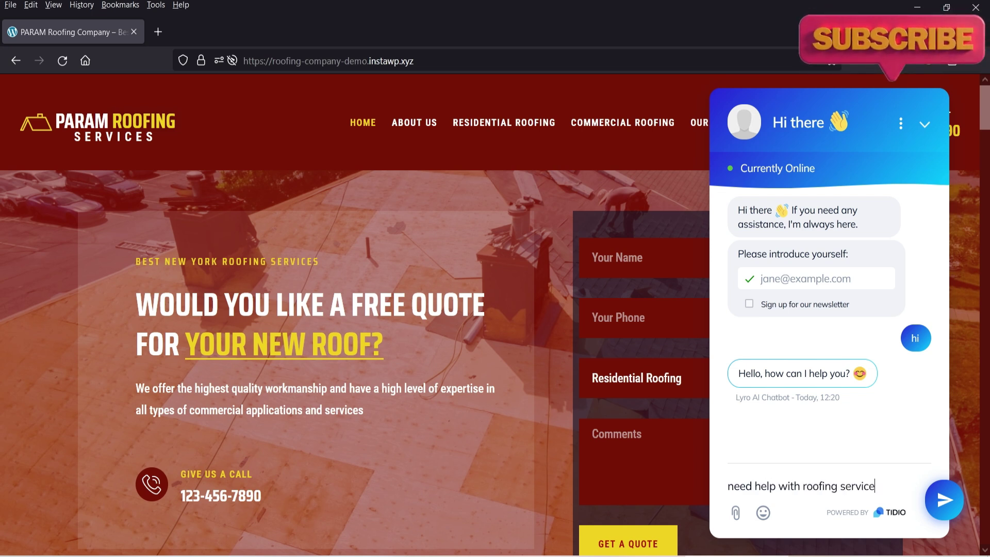
{"action": "key", "text": "Return"}
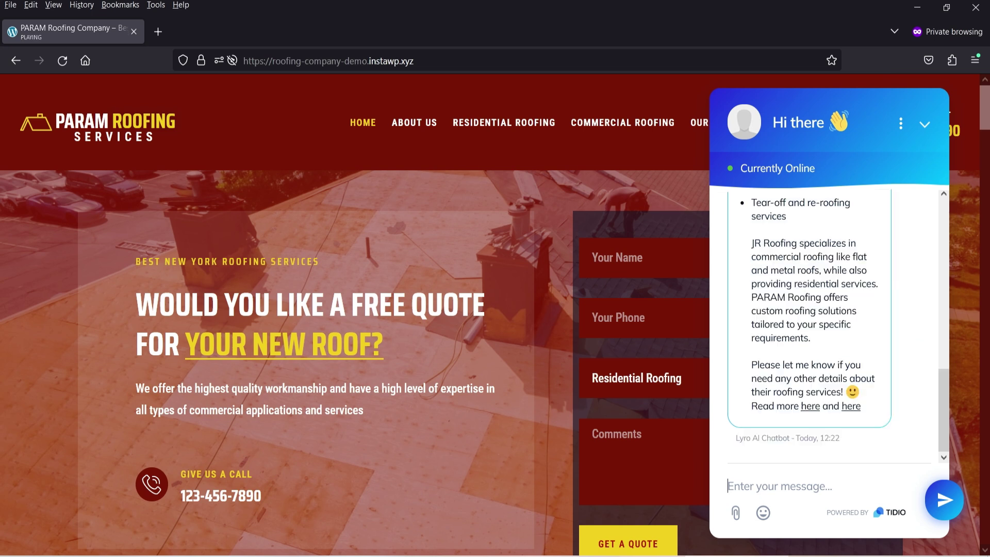
{"action": "scroll", "coordinate": [827, 302], "scroll_direction": "up", "scroll_amount": 5}
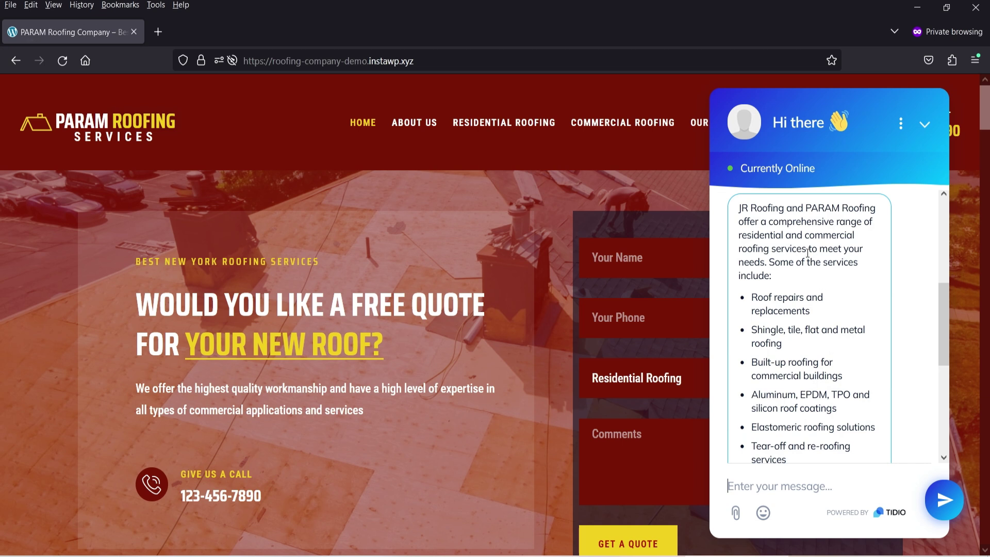
{"action": "scroll", "coordinate": [808, 253], "scroll_direction": "down", "scroll_amount": 2}
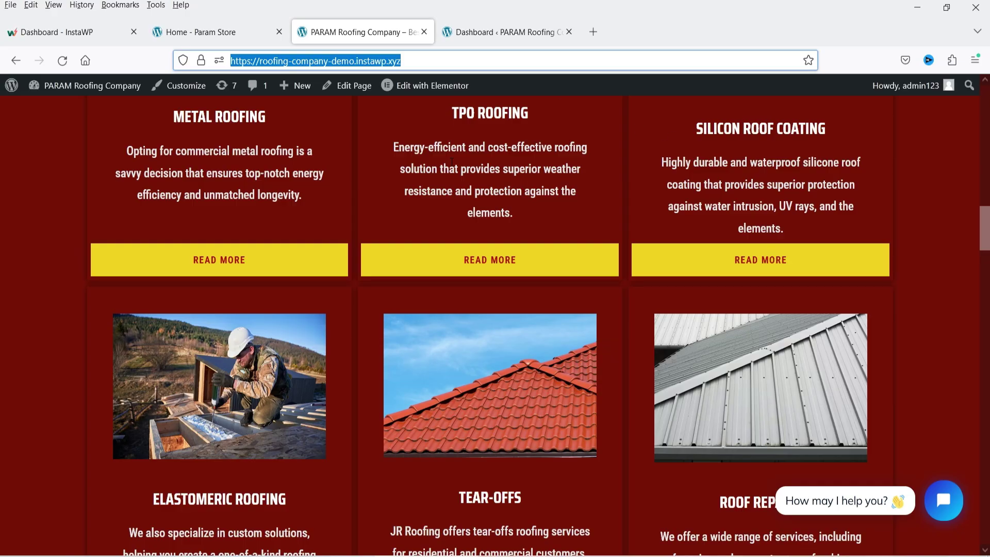
{"action": "scroll", "coordinate": [575, 182], "scroll_direction": "up", "scroll_amount": 9}
{"action": "scroll", "coordinate": [150, 284], "scroll_direction": "up", "scroll_amount": 10}
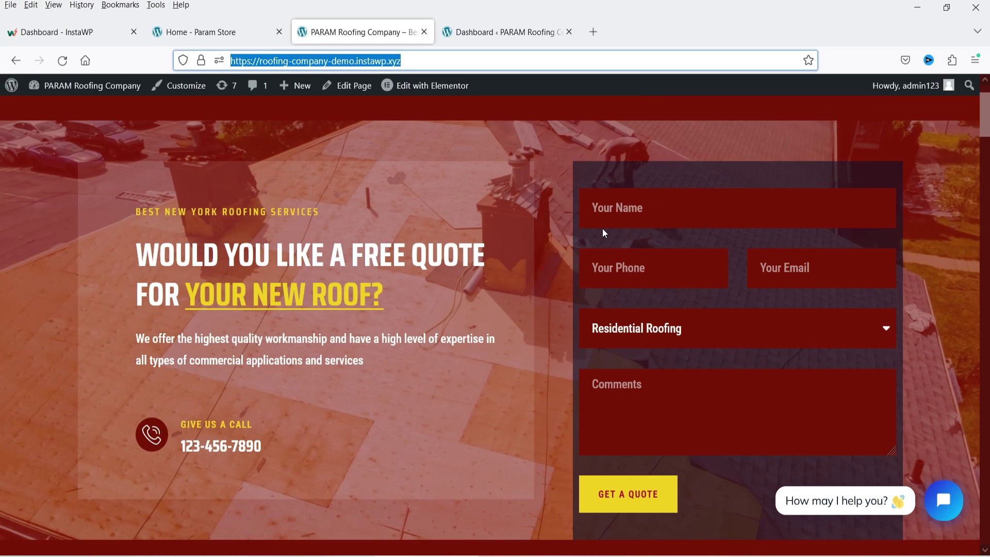
{"action": "scroll", "coordinate": [602, 242], "scroll_direction": "down", "scroll_amount": 12}
{"action": "scroll", "coordinate": [482, 249], "scroll_direction": "down", "scroll_amount": 10}
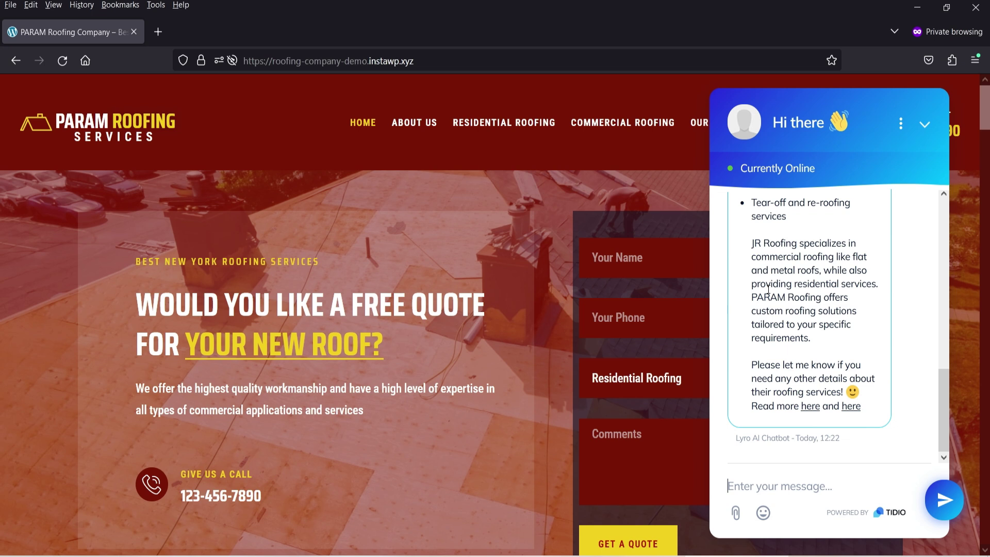
{"action": "scroll", "coordinate": [769, 290], "scroll_direction": "down", "scroll_amount": 8}
Ask Lyro 'do you work on built up roofing?' and review the answer.
{"action": "type", "text": "do you built"}
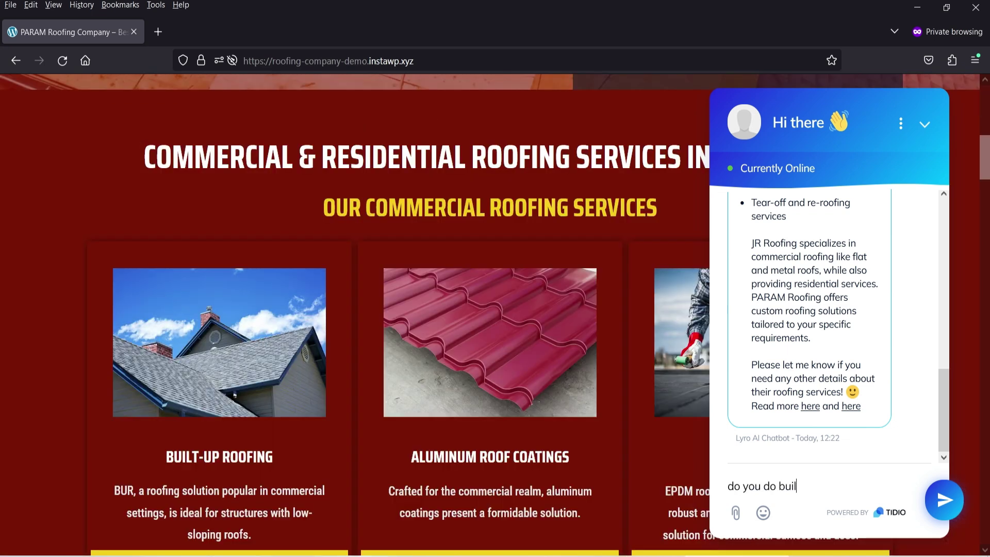
{"action": "key", "text": "BackSpace"}
{"action": "key", "text": "BackSpace"}
{"action": "key", "text": "BackSpace"}
{"action": "key", "text": "BackSpace"}
{"action": "key", "text": "BackSpace"}
{"action": "type", "text": "work on built up roofing?"}
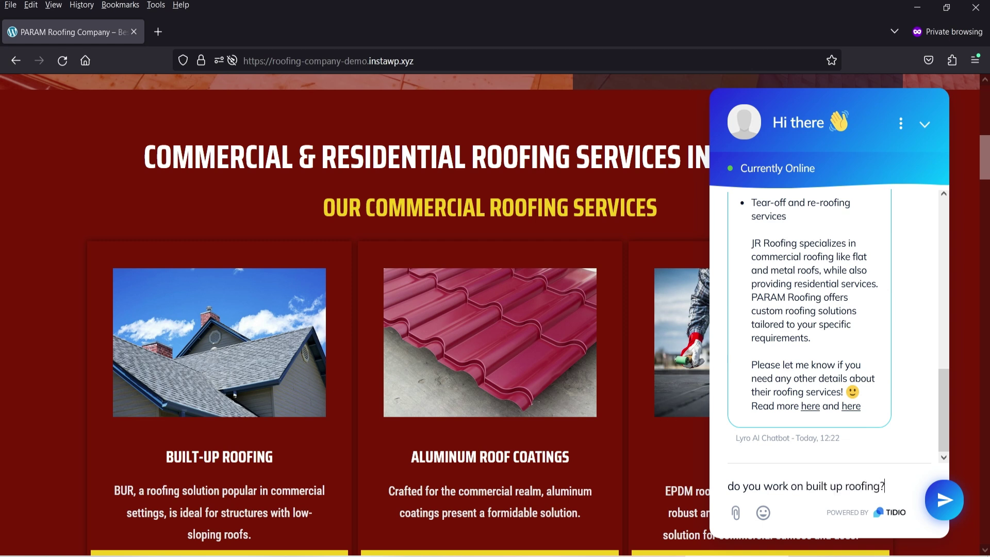
{"action": "key", "text": "Return"}
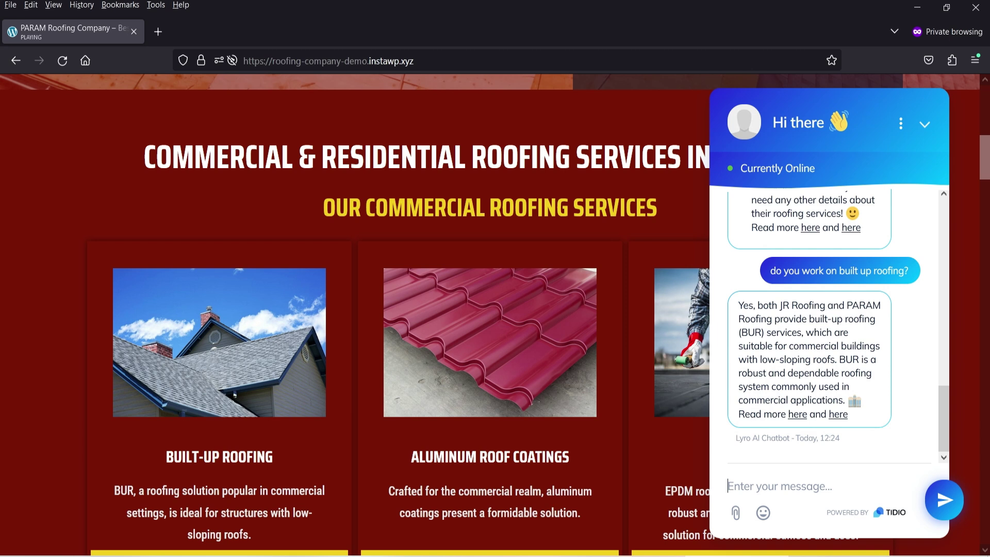
{"action": "scroll", "coordinate": [355, 309], "scroll_direction": "up", "scroll_amount": 2}
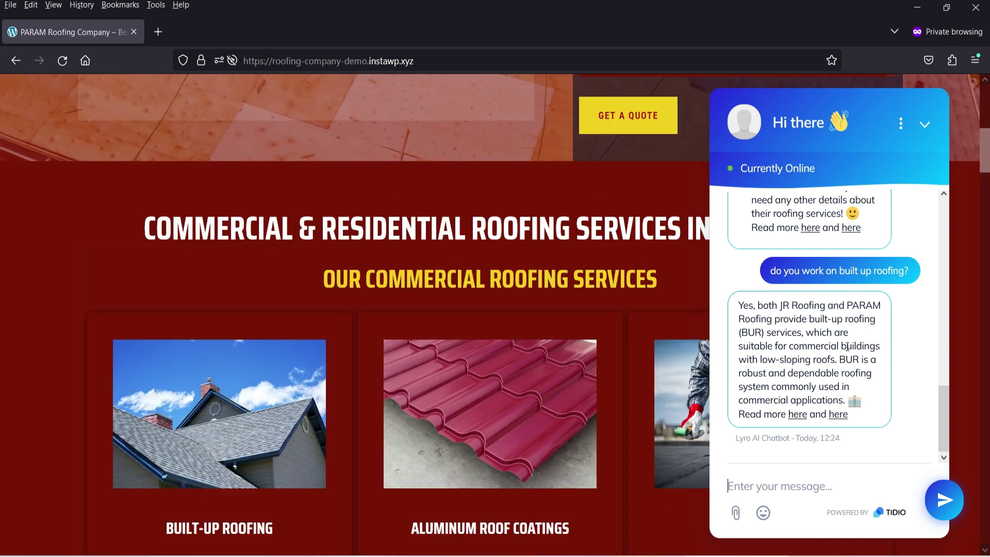
{"action": "scroll", "coordinate": [262, 350], "scroll_direction": "down", "scroll_amount": 4}
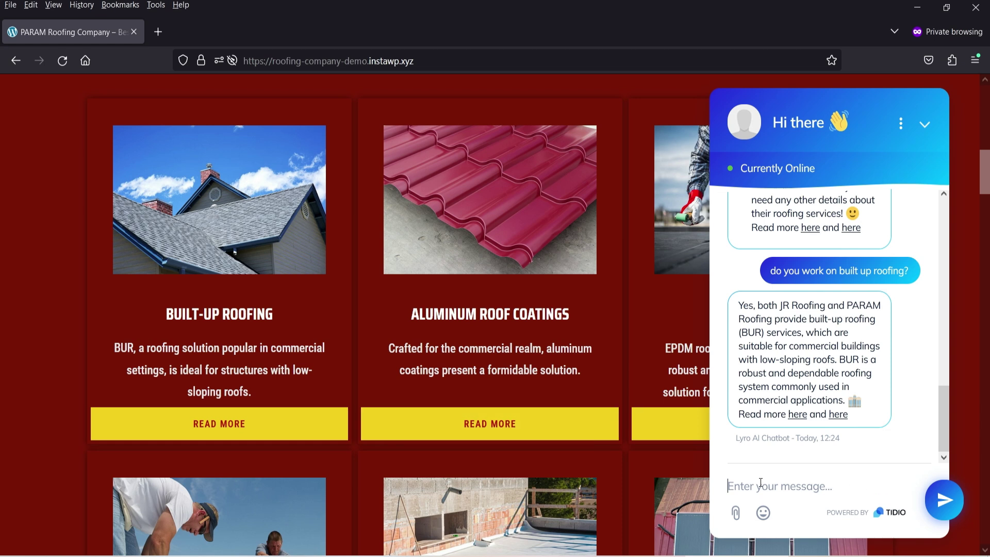
{"action": "scroll", "coordinate": [333, 339], "scroll_direction": "up", "scroll_amount": 15}
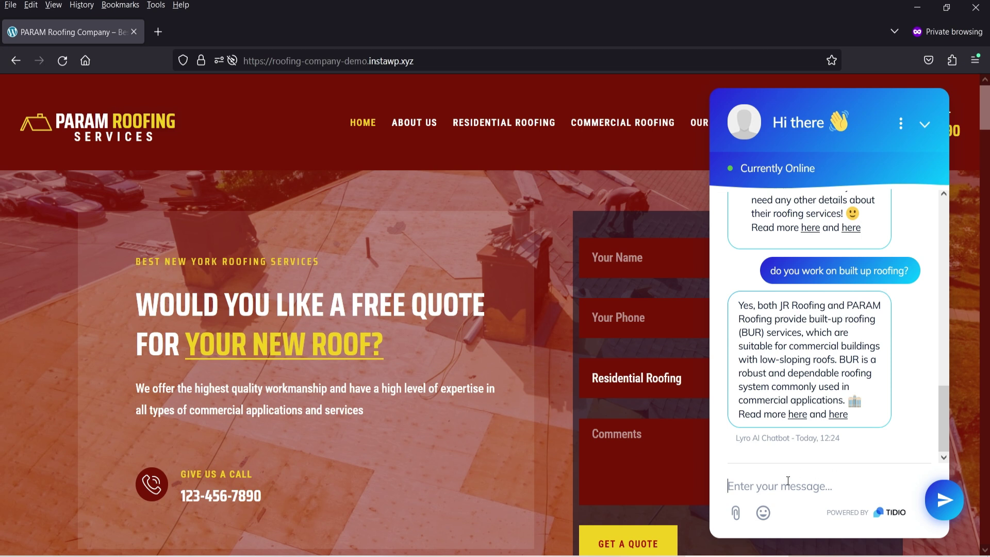
Request a human with 'connect me with operator' and switch to the operator inbox.
{"action": "type", "text": "connec"}
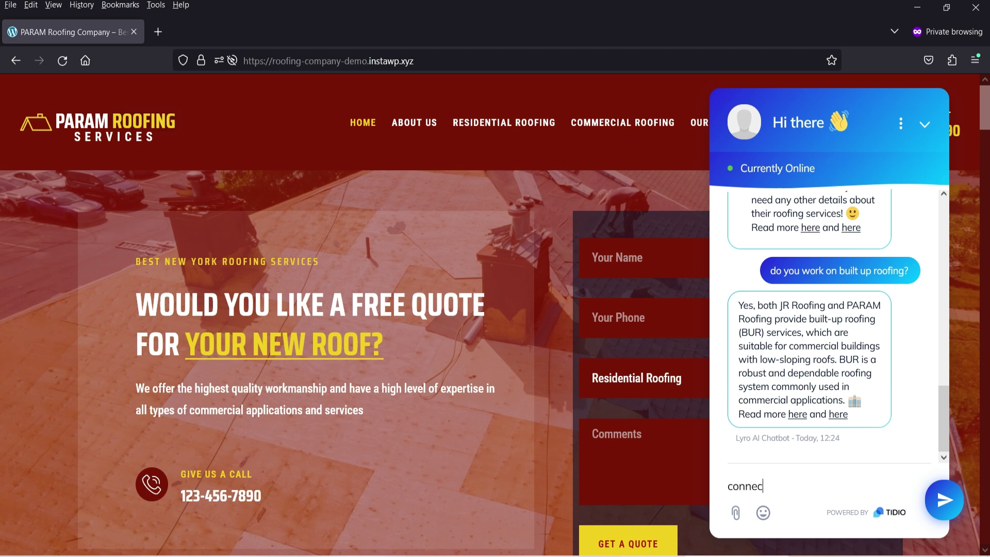
{"action": "type", "text": "t me with operator"}
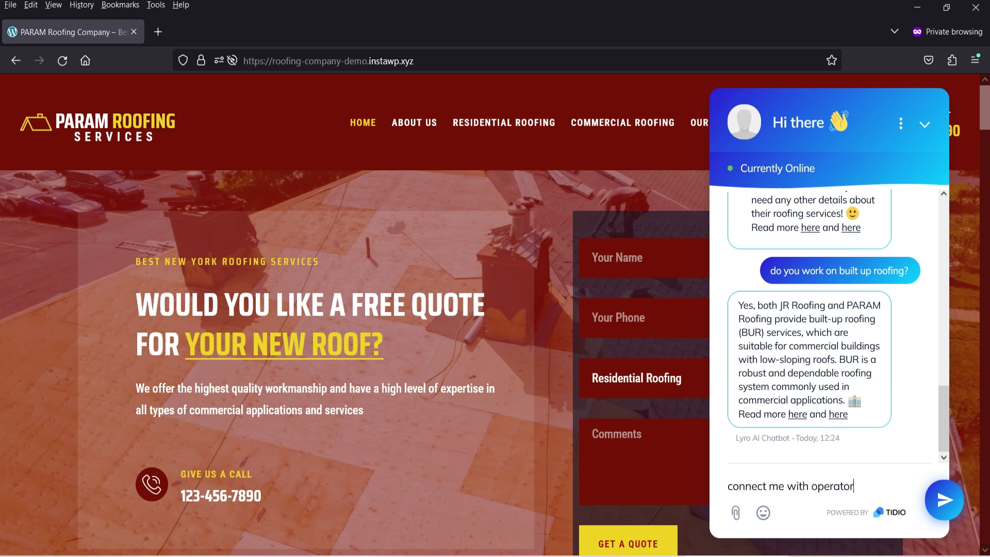
{"action": "key", "text": "Return"}
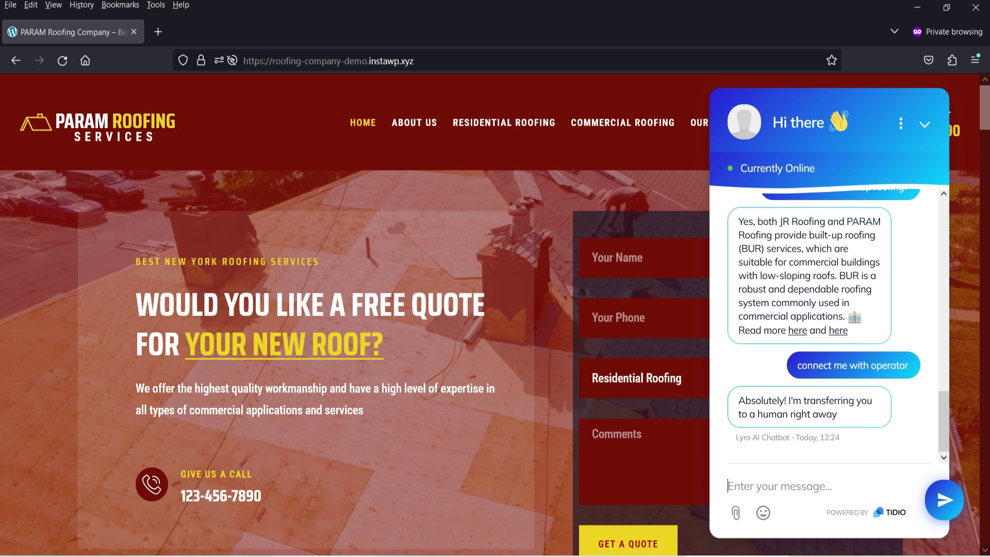
{"action": "key", "text": "alt+Tab"}
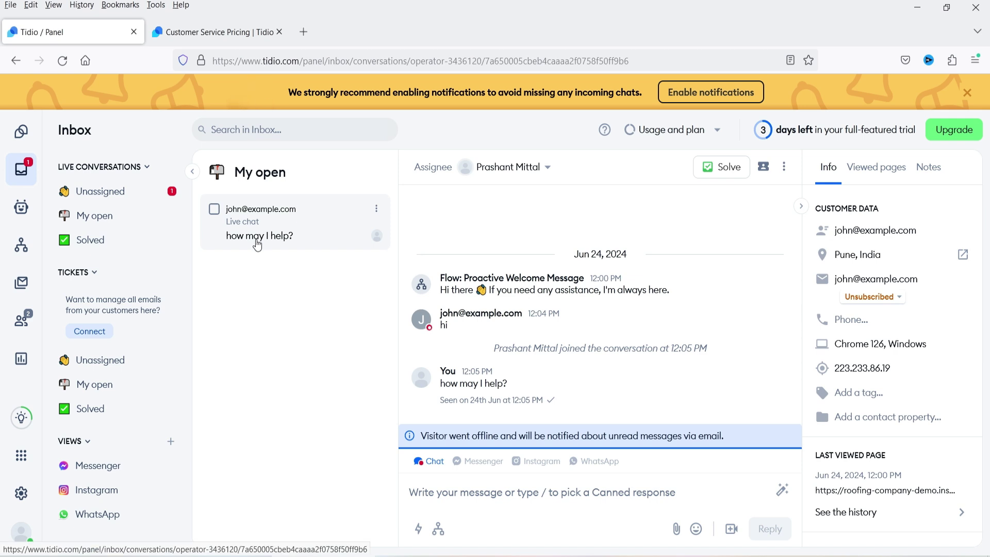
Open the unassigned transferred conversation in the Tidio Inbox and review its history.
{"action": "left_click", "coordinate": [98, 191]}
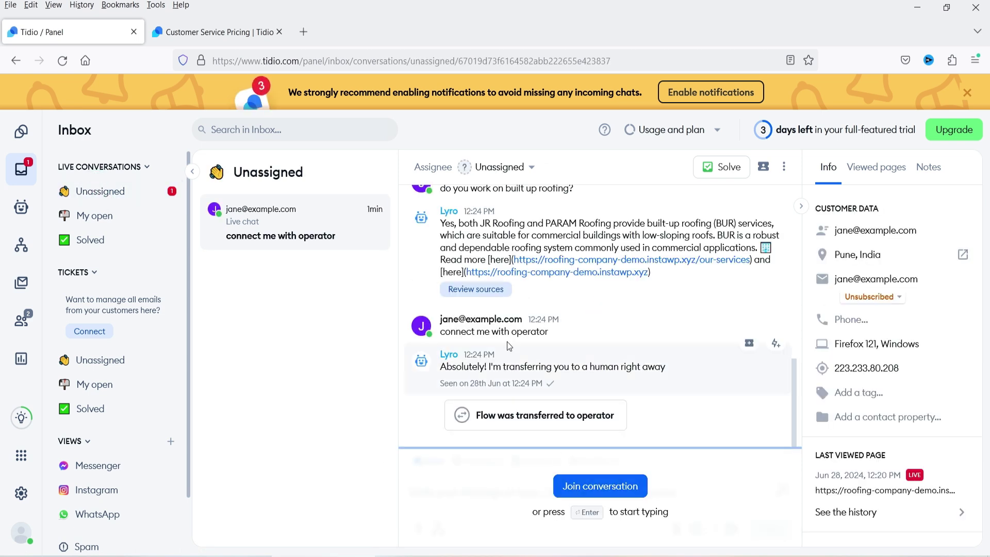
{"action": "scroll", "coordinate": [567, 281], "scroll_direction": "up", "scroll_amount": 6}
{"action": "scroll", "coordinate": [567, 281], "scroll_direction": "up", "scroll_amount": 1}
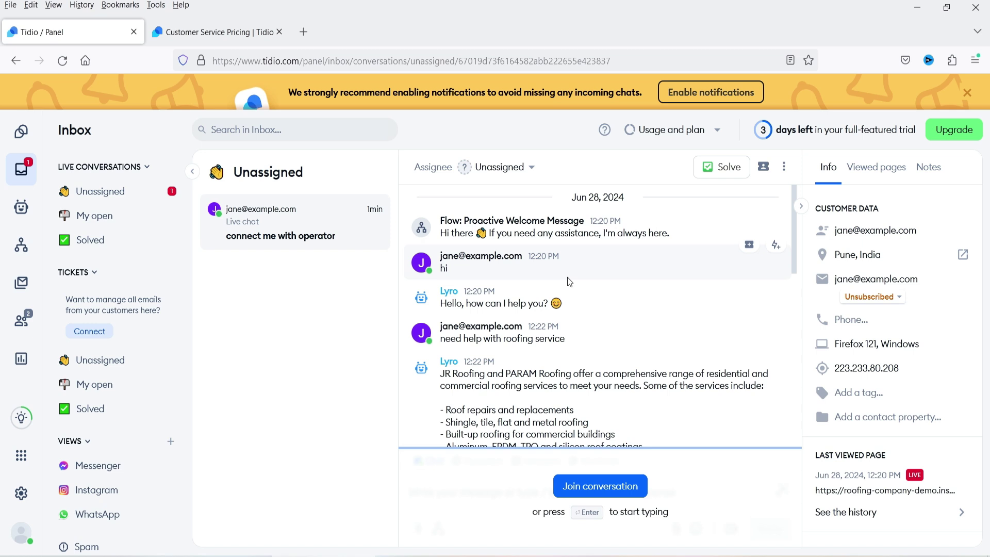
{"action": "scroll", "coordinate": [626, 307], "scroll_direction": "down", "scroll_amount": 2}
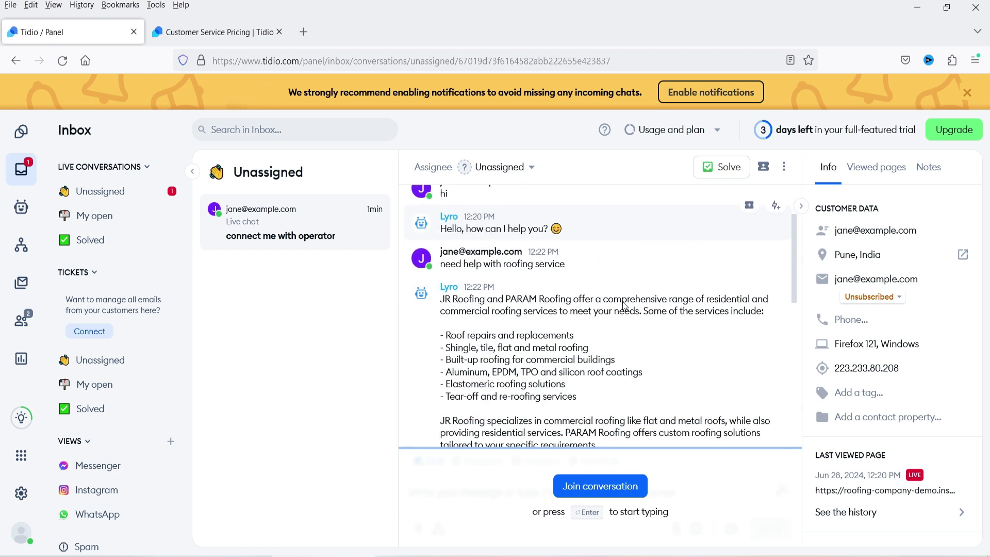
{"action": "scroll", "coordinate": [623, 300], "scroll_direction": "down", "scroll_amount": 5}
{"action": "scroll", "coordinate": [624, 299], "scroll_direction": "down", "scroll_amount": 3}
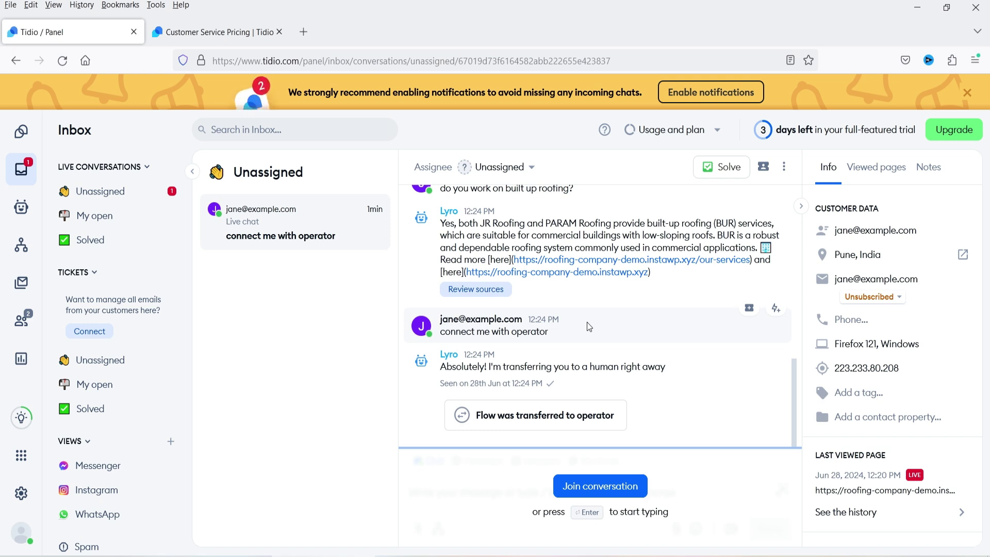
Join the conversation and reply 'Hi, This is Live operator for your assistance.'.
{"action": "left_click", "coordinate": [599, 486]}
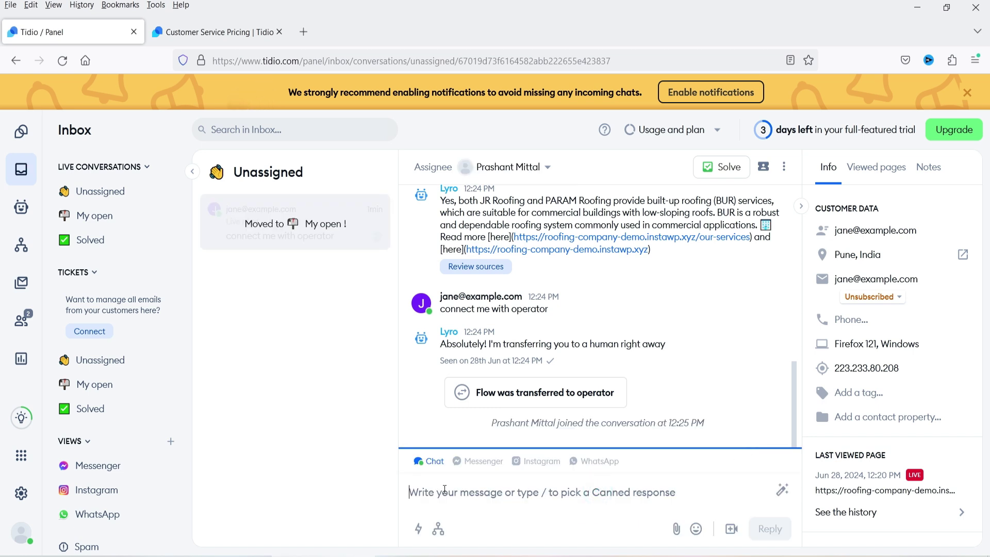
{"action": "type", "text": "Hi, This is Live operator"}
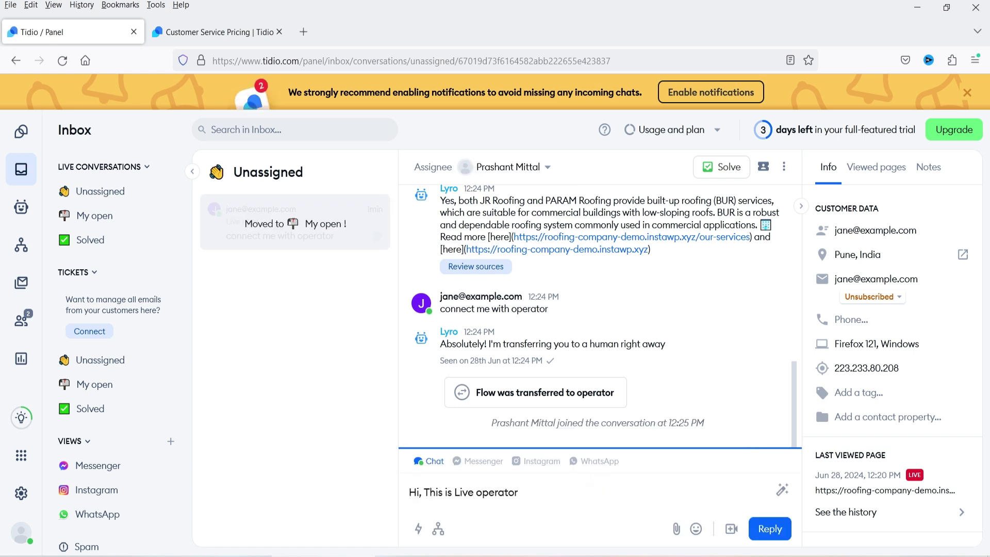
{"action": "type", "text": " for your assistance."}
{"action": "key", "text": "Return"}
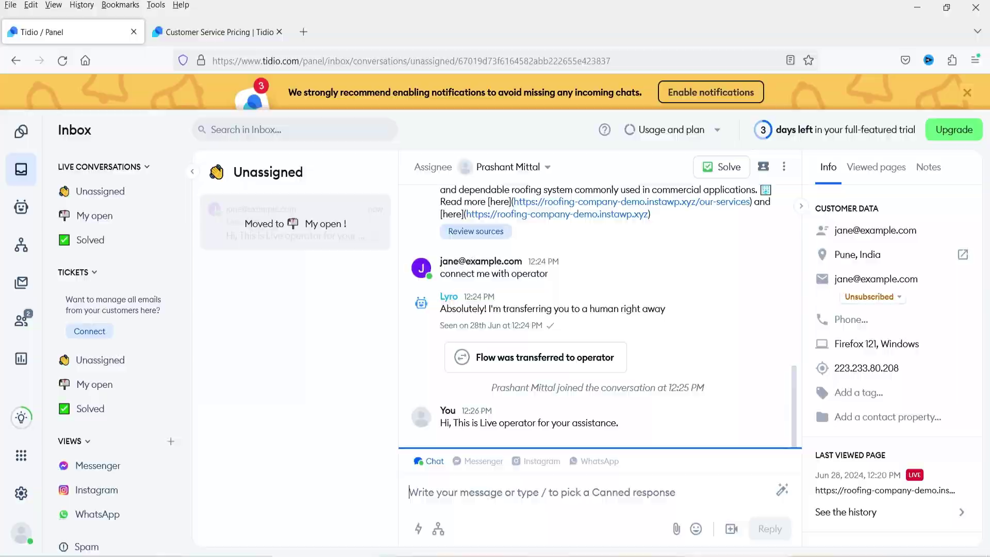
{"action": "key", "text": "alt+Tab"}
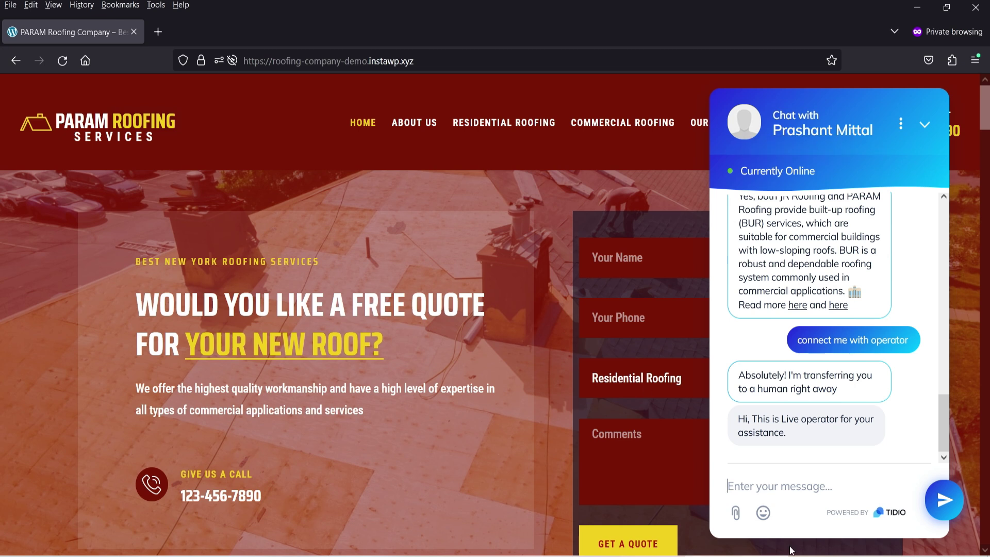
As the visitor, send 'i need to book the appointment', then switch to the Tidio window.
{"action": "type", "text": "i need to book the appointment"}
{"action": "key", "text": "Return"}
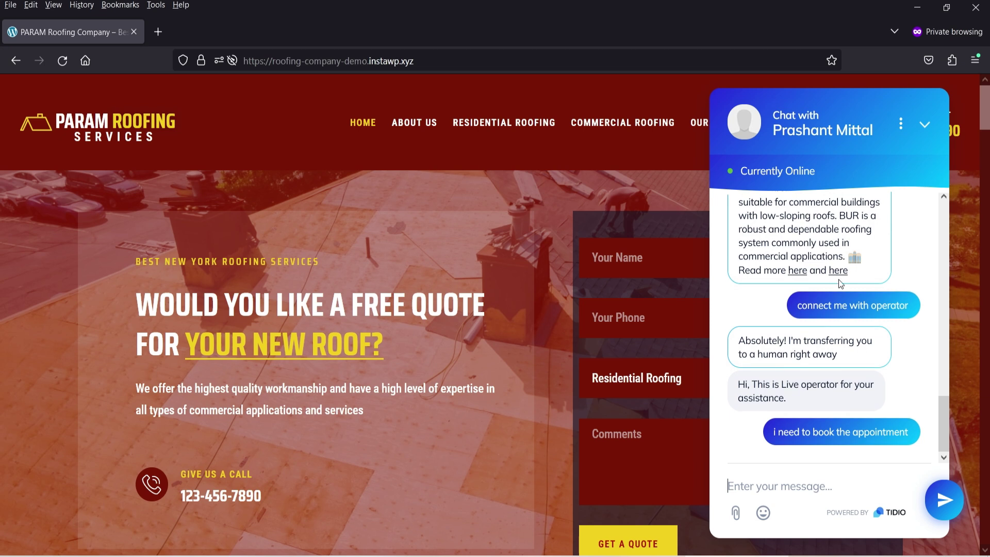
{"action": "key", "text": "alt+Tab"}
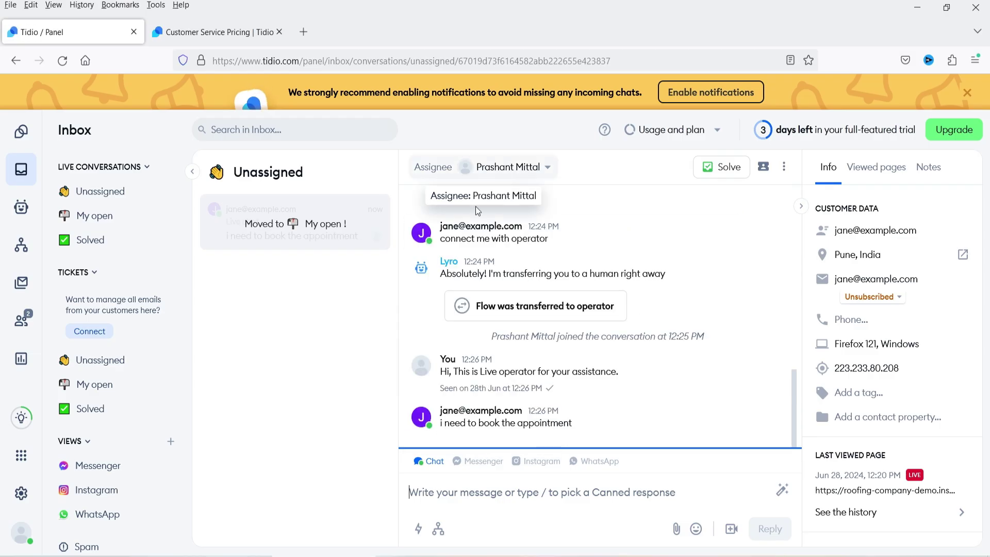